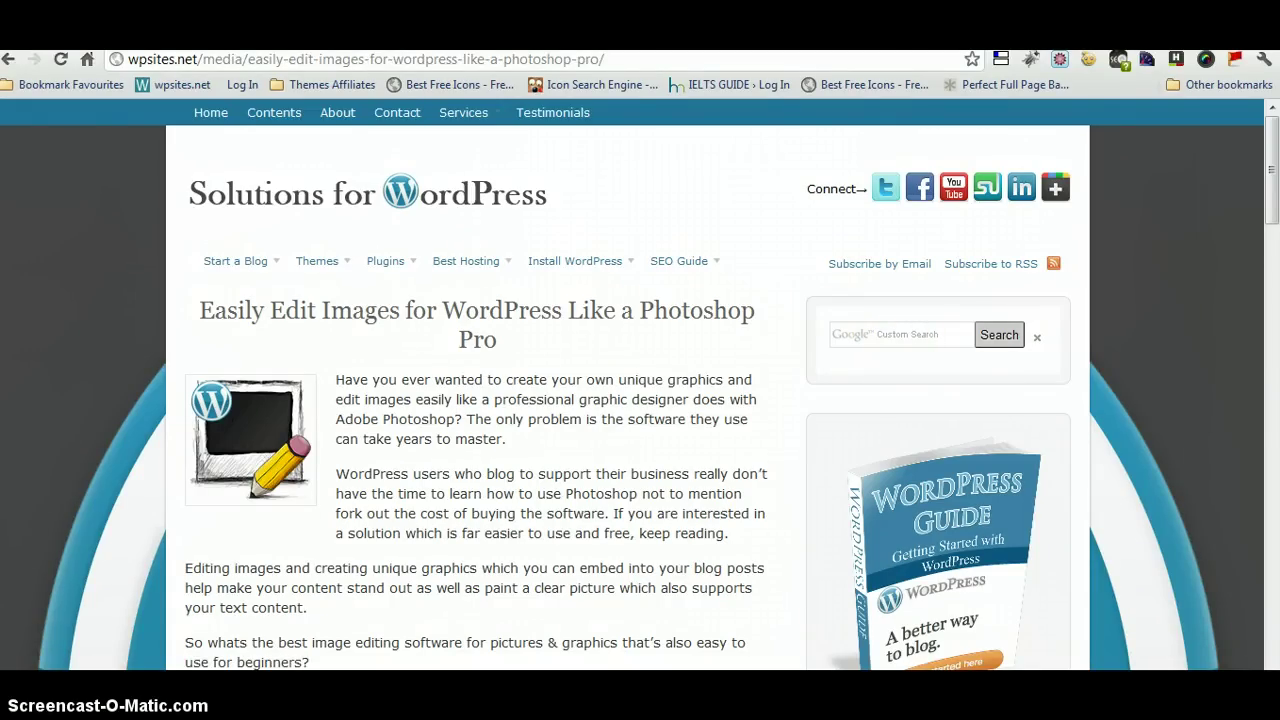
- Minimize the Chrome article window with Win+D to reveal the desktop
{"action": "key", "text": "super+d"}
{"action": "key", "text": "super+d"}
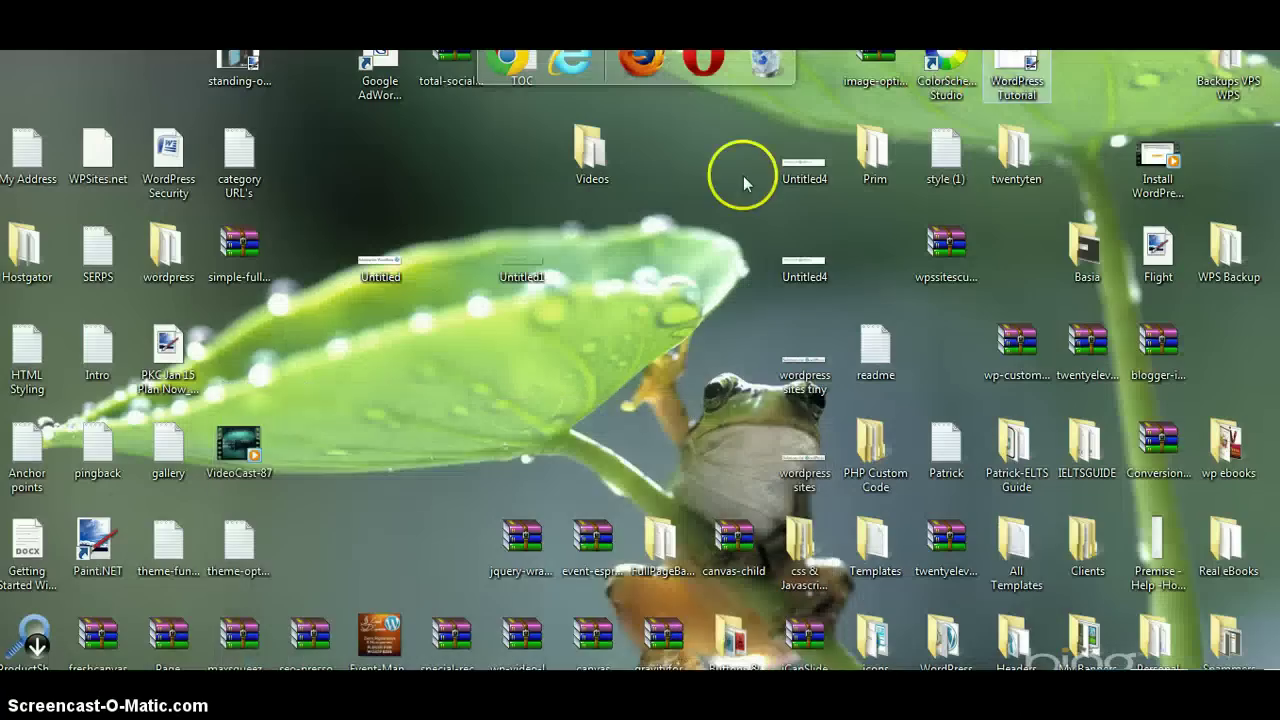
- Launch Paint.NET and make a new blank image, width 600 and height 100 pixels
{"action": "left_click", "coordinate": [88, 545]}
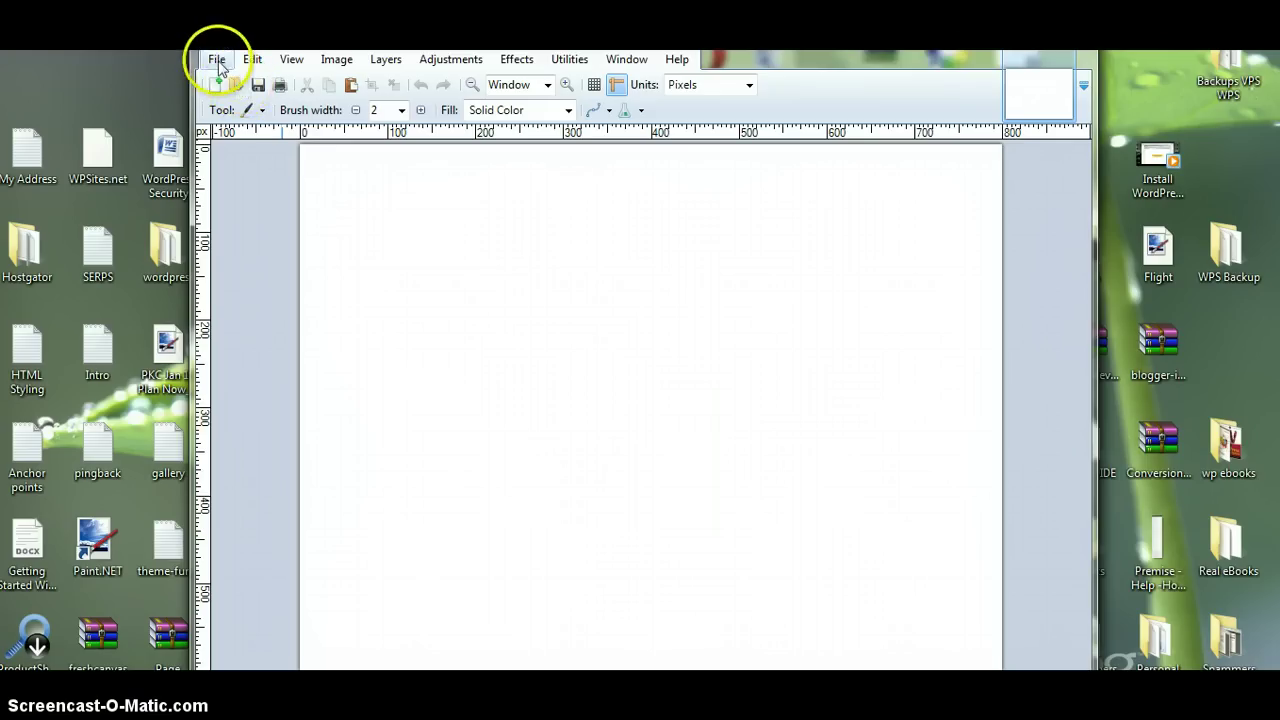
{"action": "left_click", "coordinate": [217, 62]}
{"action": "left_click", "coordinate": [245, 81]}
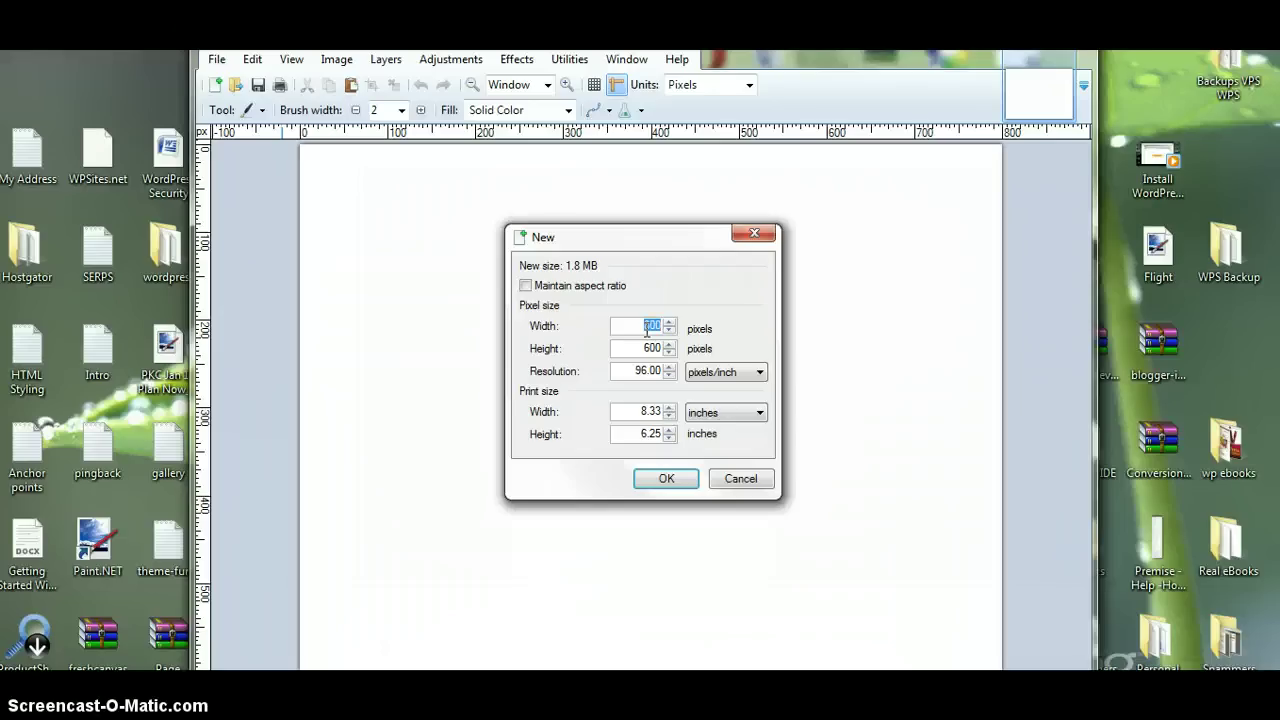
{"action": "type", "text": "600"}
{"action": "left_click", "coordinate": [648, 347]}
{"action": "key", "text": "BackSpace"}
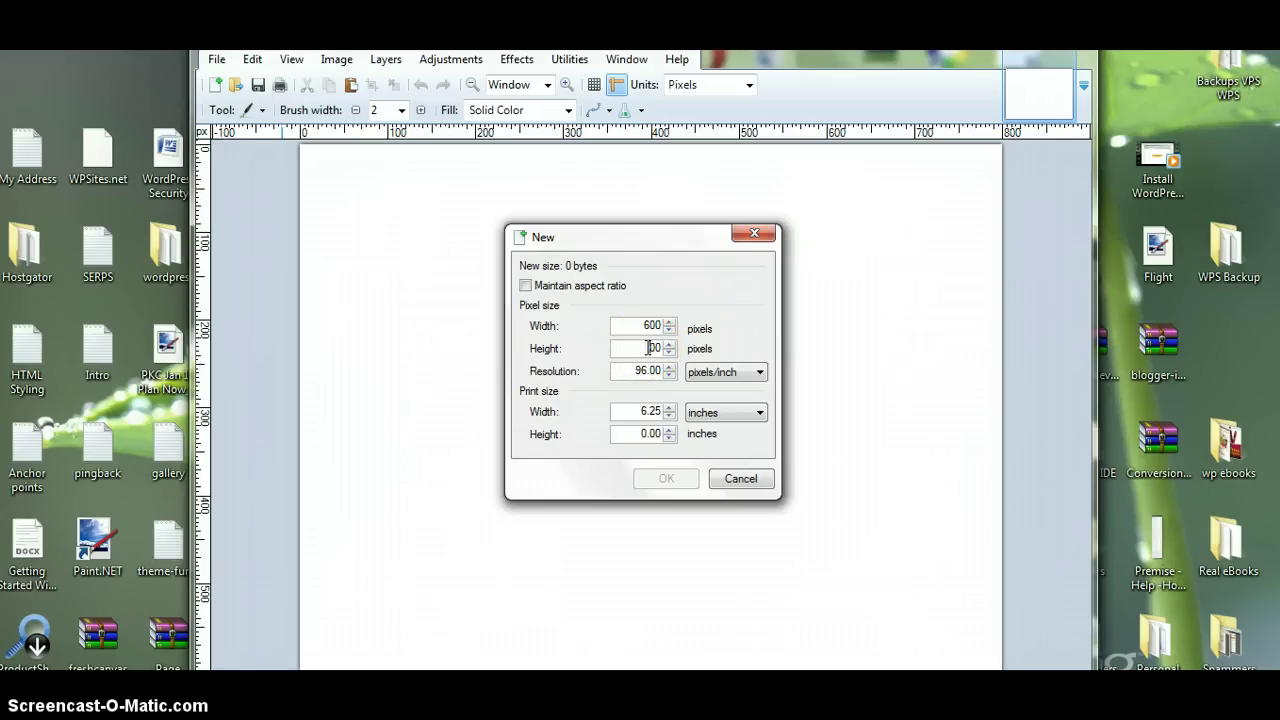
{"action": "type", "text": "1"}
{"action": "left_click", "coordinate": [668, 477]}
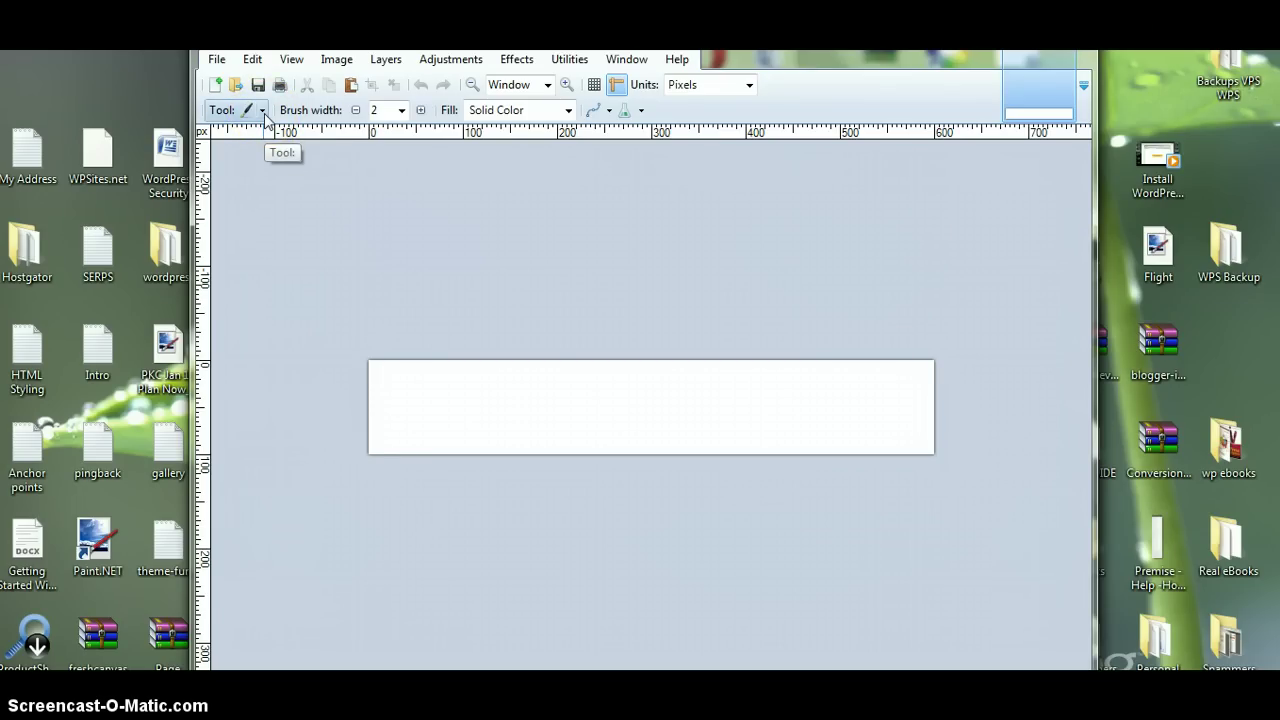
- Select the Text tool from the Tool dropdown
{"action": "left_click", "coordinate": [263, 111]}
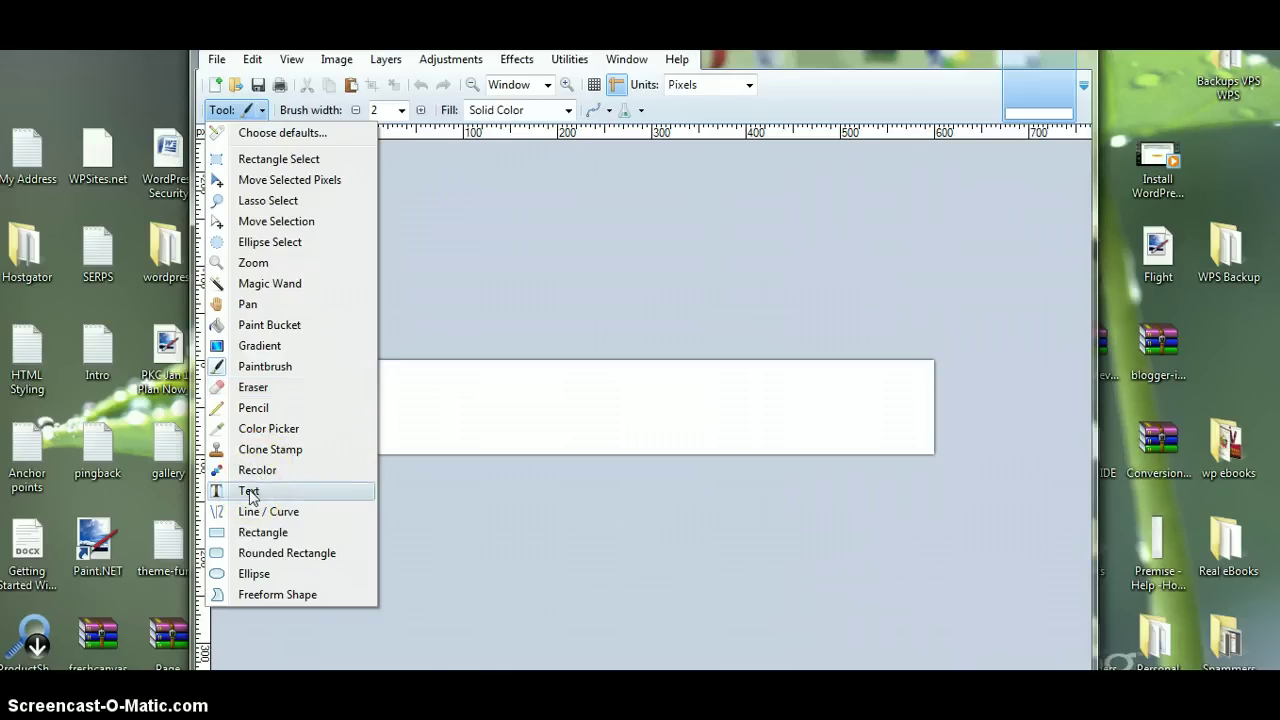
{"action": "left_click", "coordinate": [249, 492]}
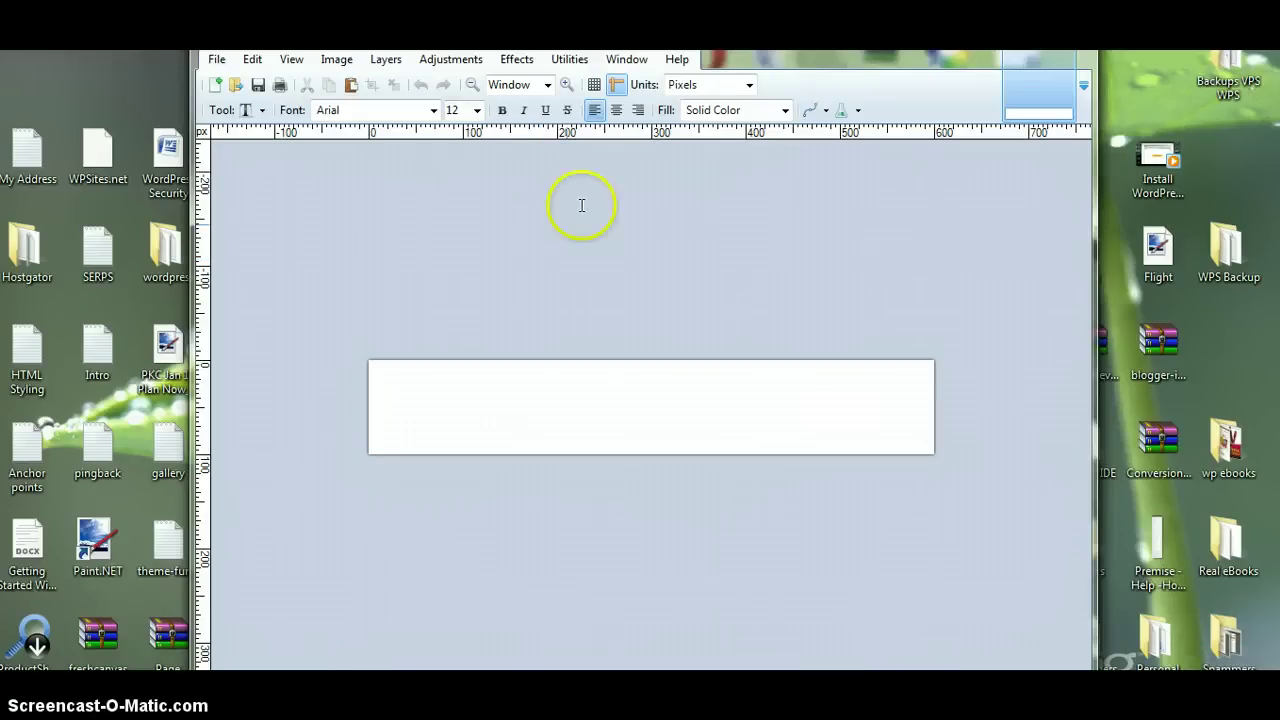
- Set the primary colour to hex 464646 (RGB 70, 70, 70) in the Colors window
{"action": "left_click", "coordinate": [628, 61]}
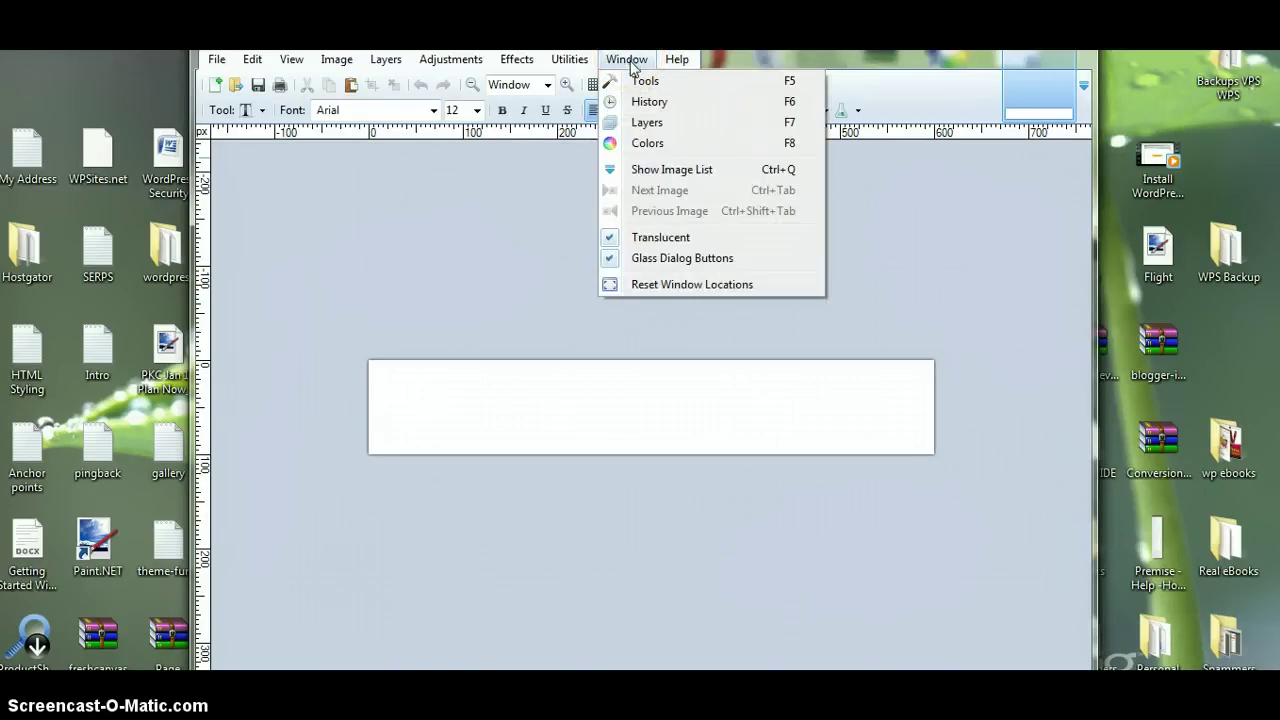
{"action": "left_click", "coordinate": [646, 145]}
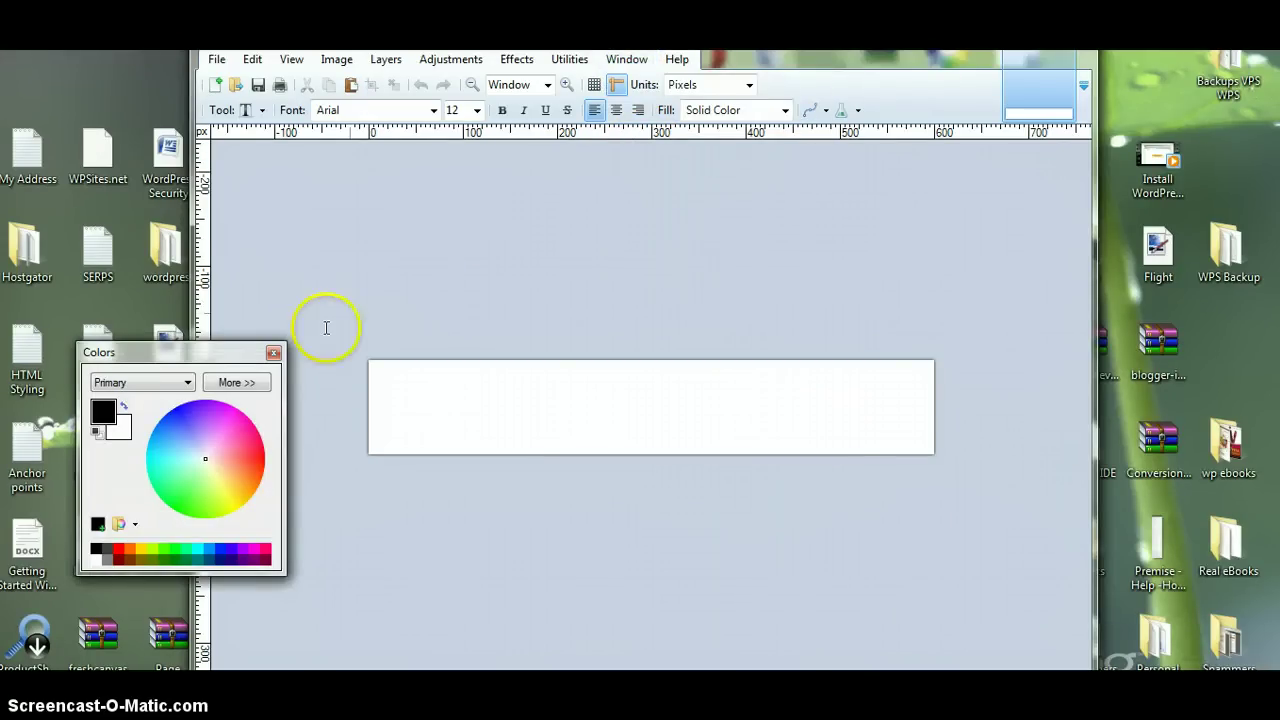
{"action": "left_click", "coordinate": [237, 383]}
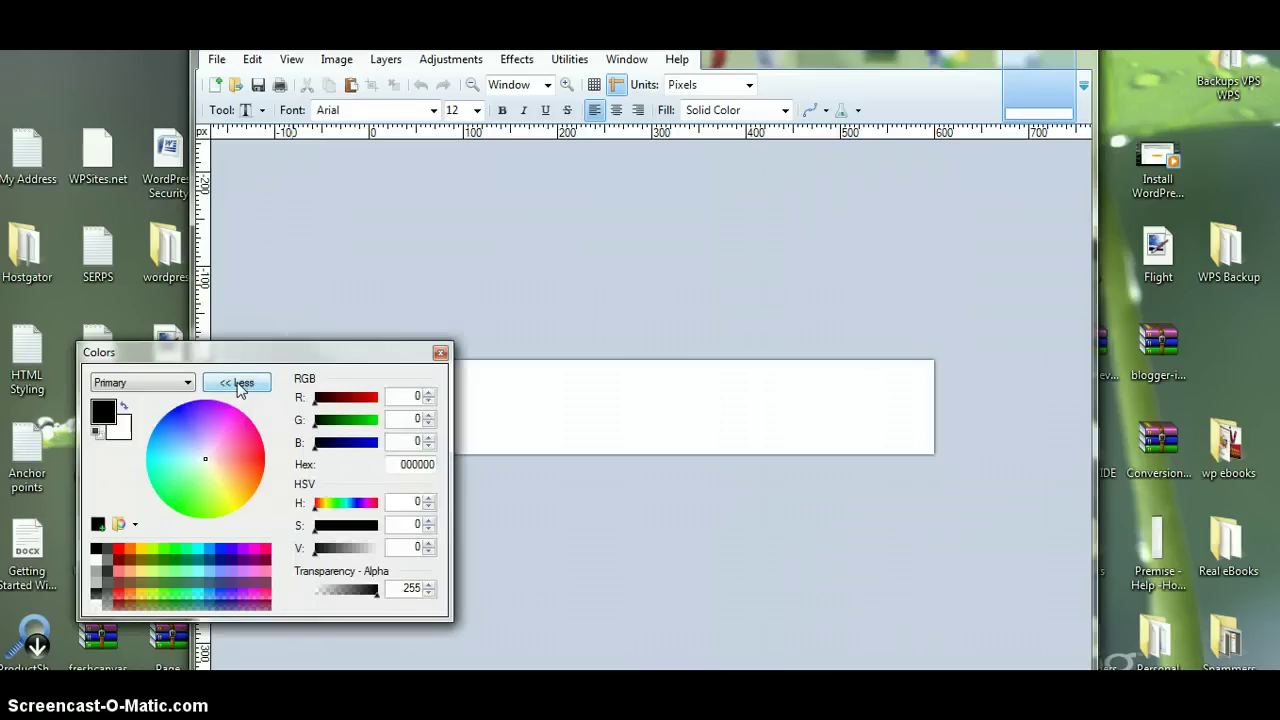
{"action": "left_click", "coordinate": [435, 464]}
{"action": "key", "text": "BackSpace"}
{"action": "key", "text": "BackSpace"}
{"action": "key", "text": "BackSpace"}
{"action": "key", "text": "BackSpace"}
{"action": "key", "text": "BackSpace"}
{"action": "type", "text": "464646"}
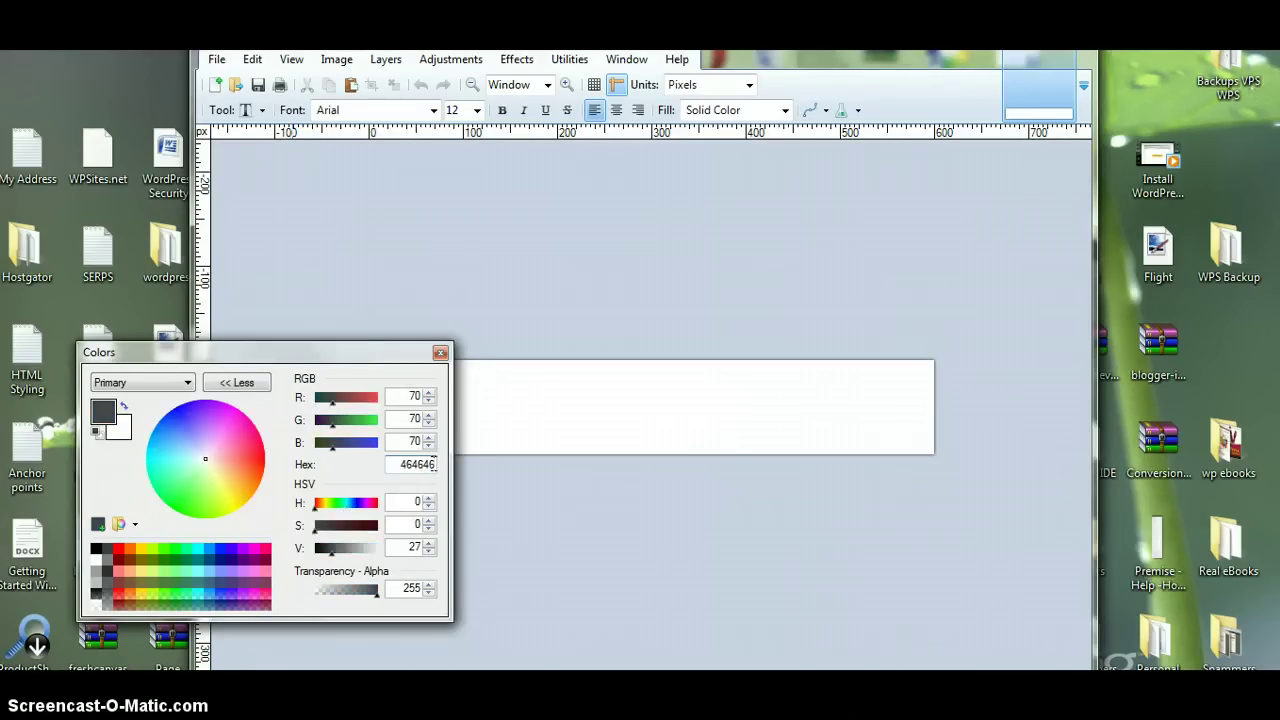
{"action": "left_click", "coordinate": [515, 539]}
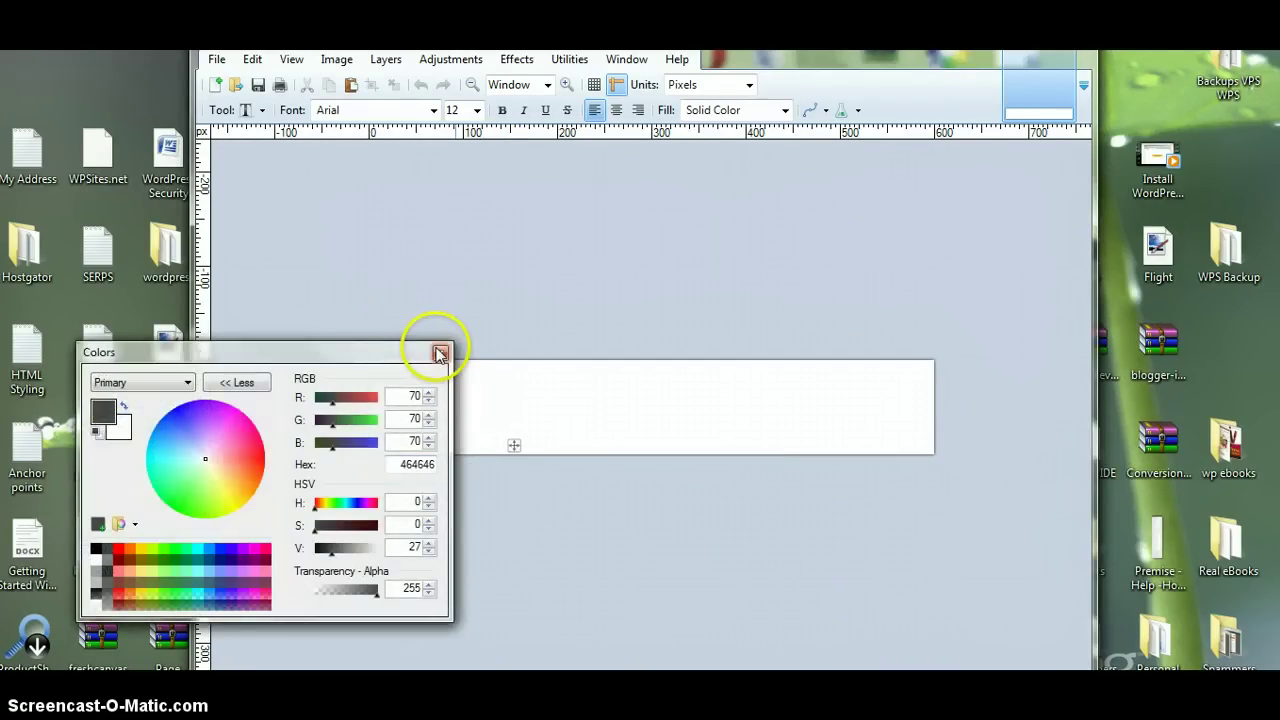
{"action": "left_click", "coordinate": [438, 355]}
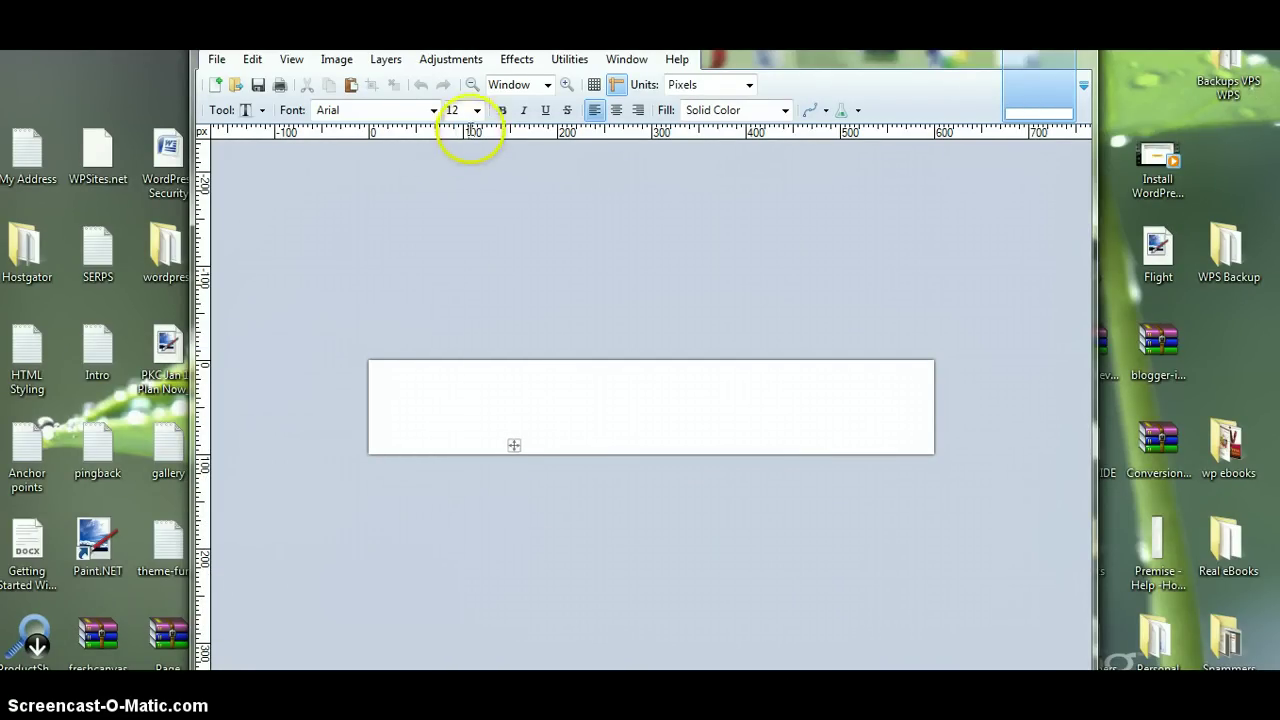
- Choose Baskerville Old Face at size 24 and place a text cursor on the banner
{"action": "left_click", "coordinate": [478, 111]}
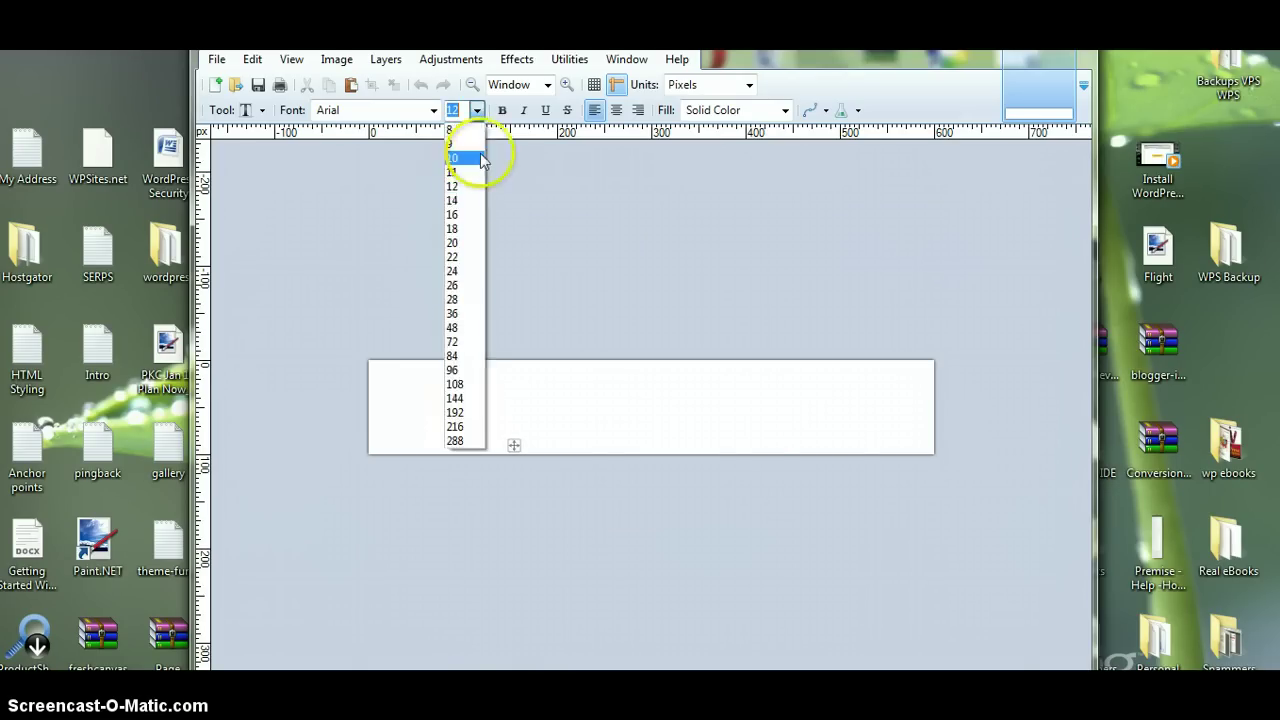
{"action": "left_click", "coordinate": [457, 271]}
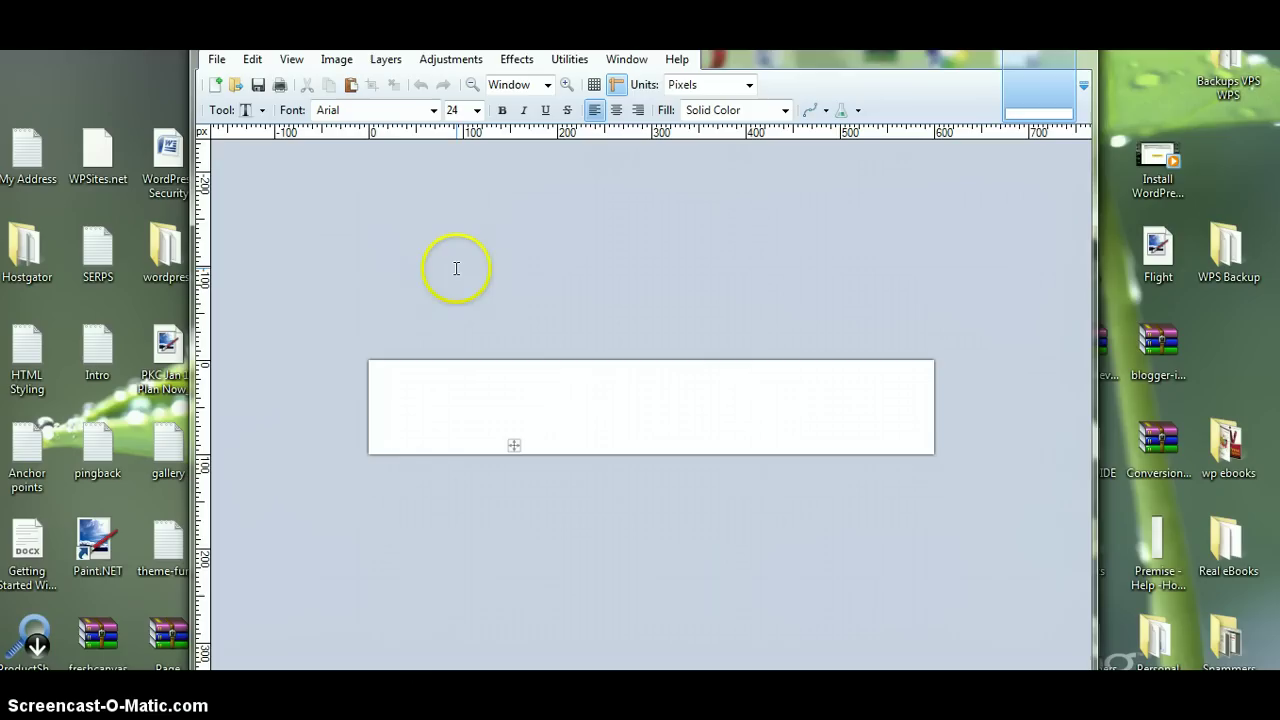
{"action": "left_click", "coordinate": [432, 110]}
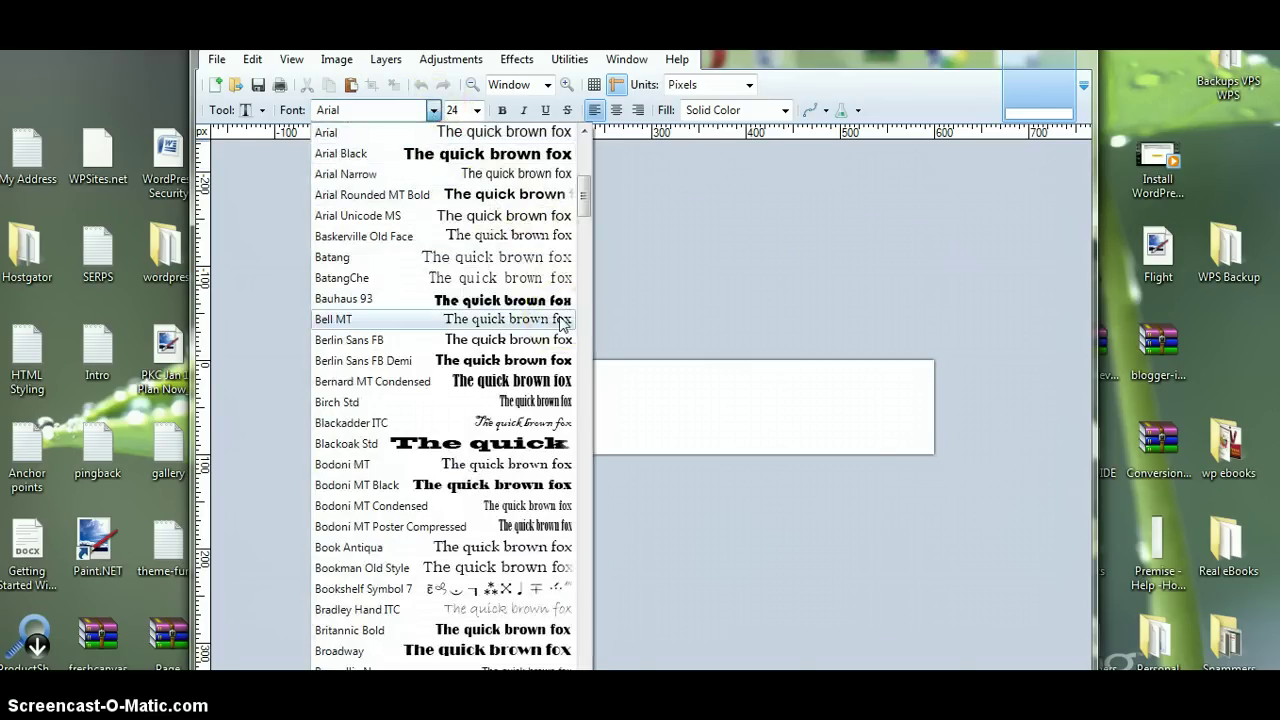
{"action": "left_click_drag", "start_coordinate": [562, 322], "coordinate": [404, 242]}
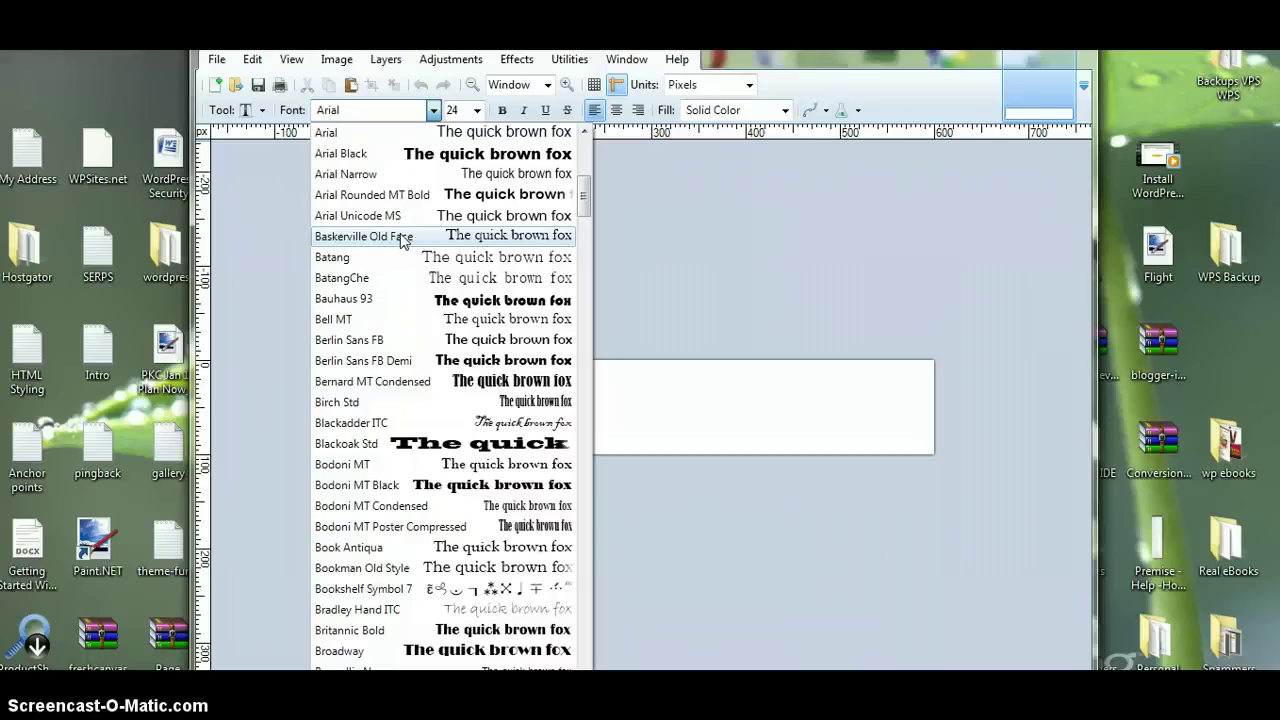
{"action": "left_click", "coordinate": [403, 241]}
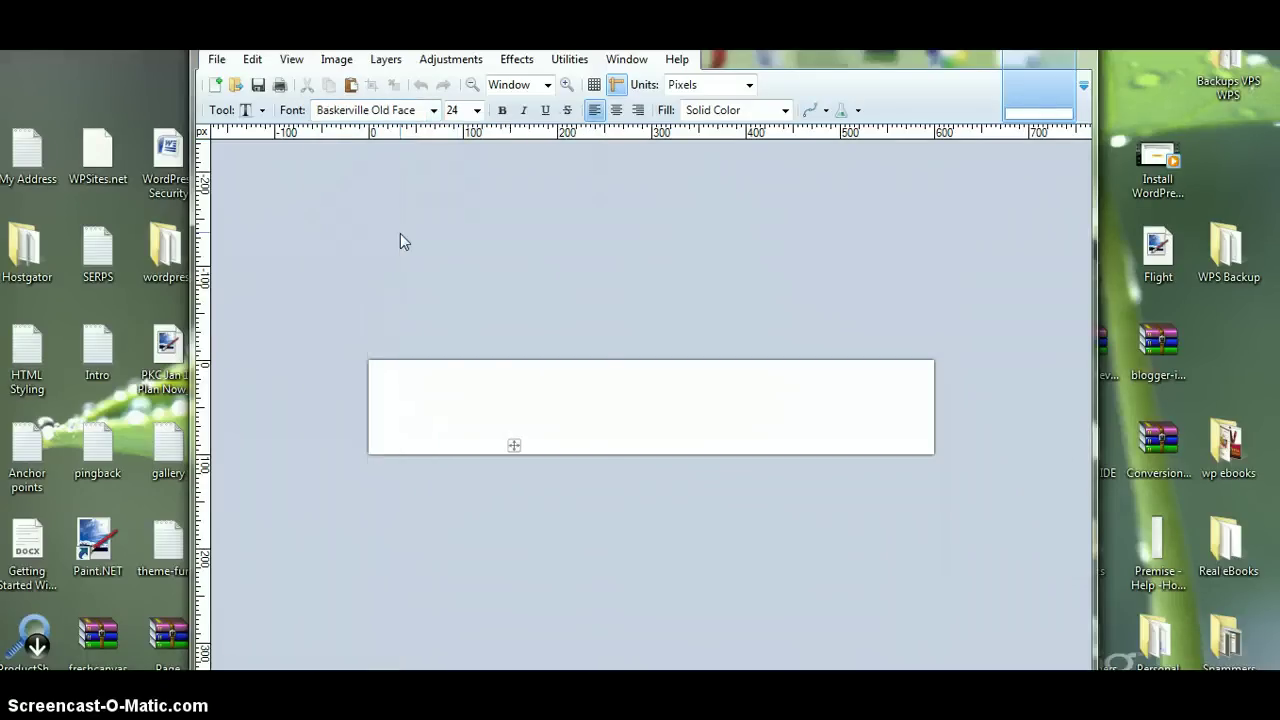
{"action": "left_click", "coordinate": [422, 401]}
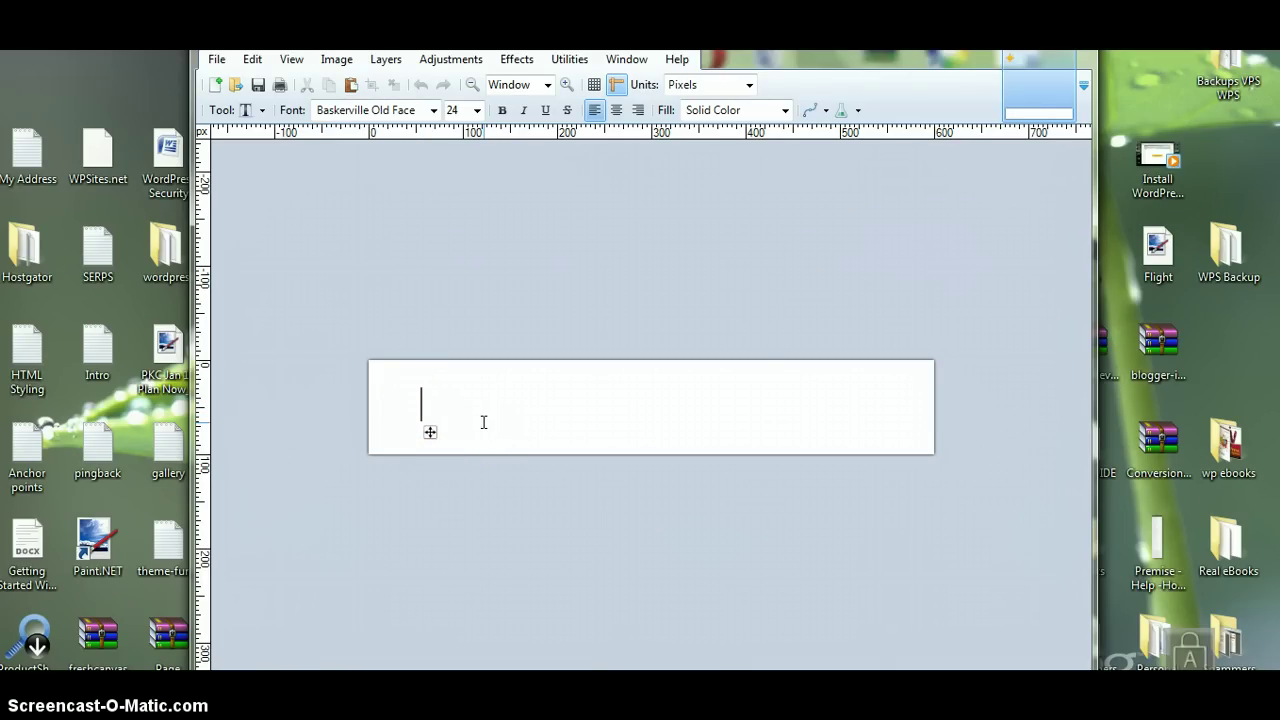
- Erase the mistyped 'OLUTIONS' and change the font size to 20
{"action": "type", "text": "OLU"}
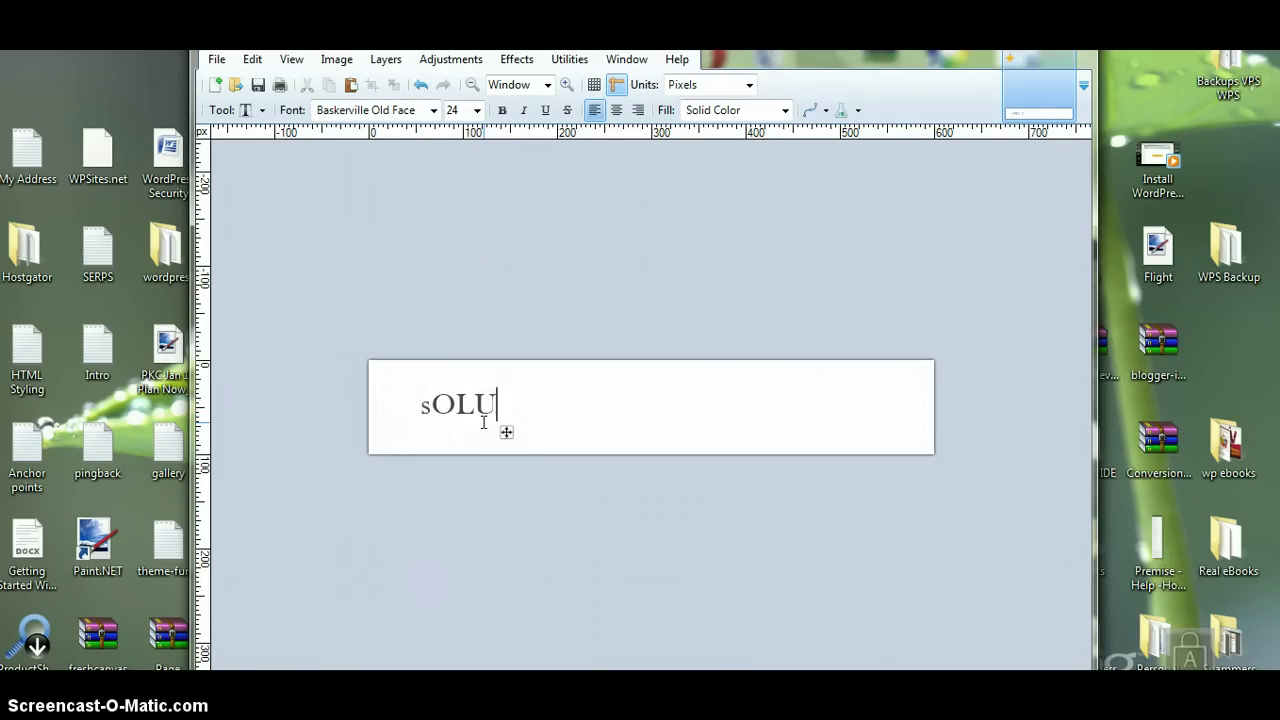
{"action": "type", "text": "TIONS"}
{"action": "key", "text": "BackSpace"}
{"action": "key", "text": "BackSpace"}
{"action": "key", "text": "BackSpace"}
{"action": "key", "text": "BackSpace"}
{"action": "key", "text": "BackSpace"}
{"action": "key", "text": "BackSpace"}
{"action": "key", "text": "BackSpace"}
{"action": "key", "text": "BackSpace"}
{"action": "key", "text": "BackSpace"}
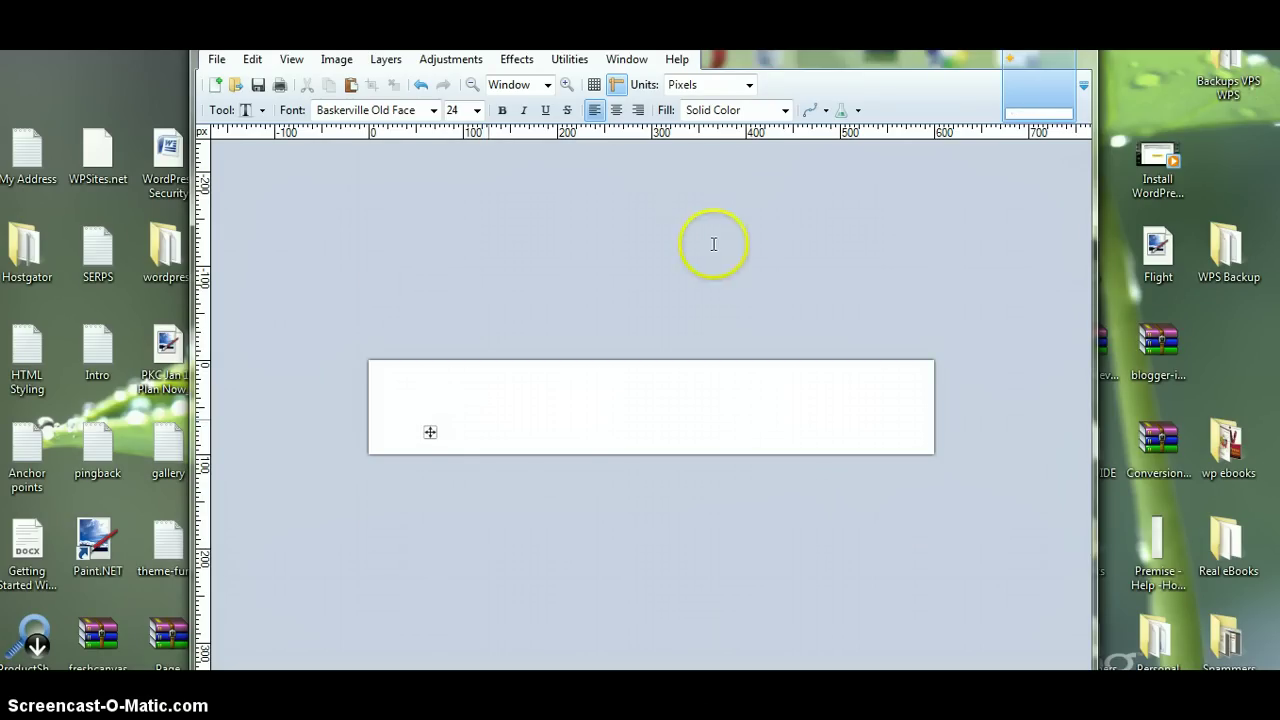
{"action": "left_click", "coordinate": [478, 111]}
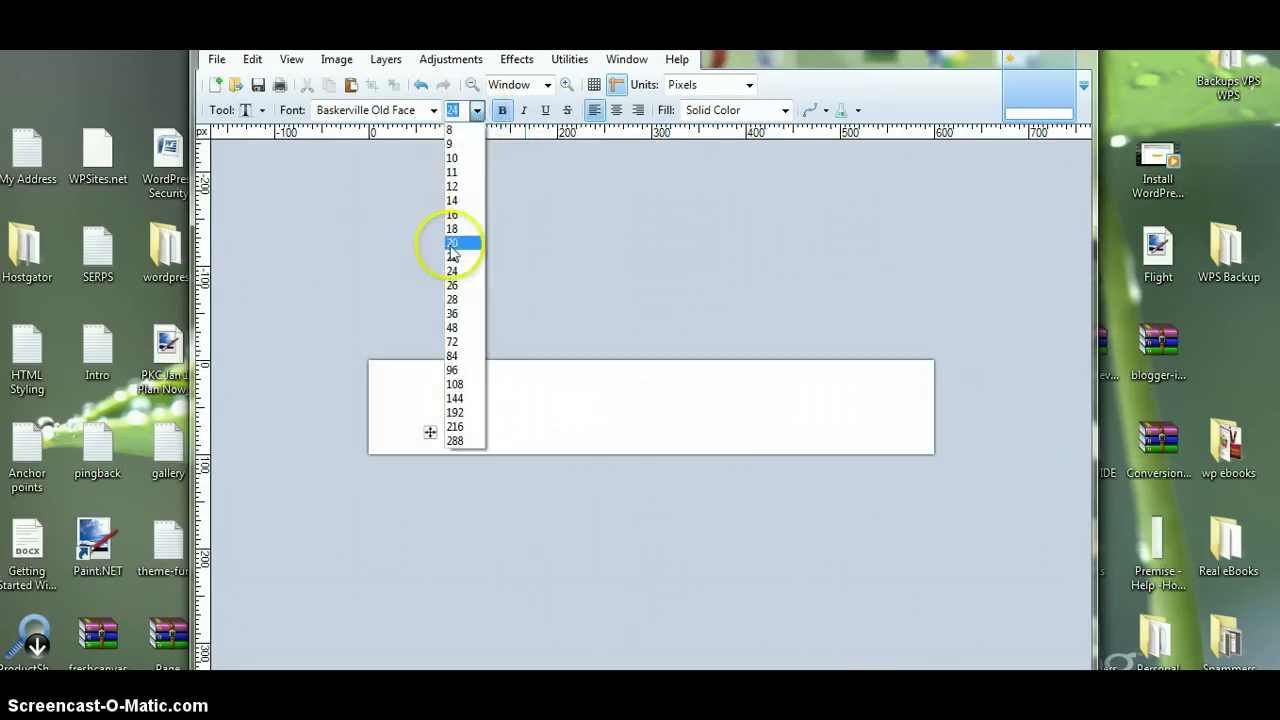
{"action": "left_click", "coordinate": [455, 242]}
- Turn Caps Lock off and type 'solutions for WordPress' on the banner
{"action": "type", "text": "s"}
{"action": "key", "text": "BackSpace"}
{"action": "key", "text": "BackSpace"}
{"action": "key", "text": "BackSpace"}
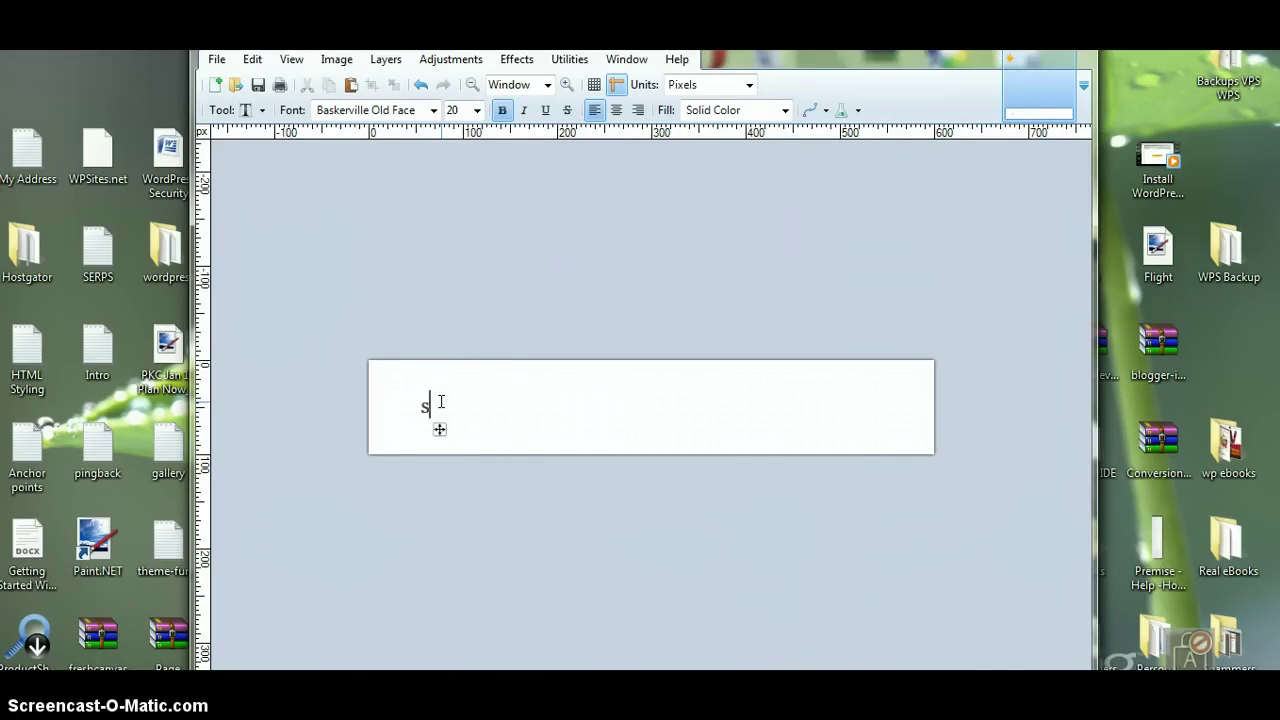
{"action": "type", "text": "sc"}
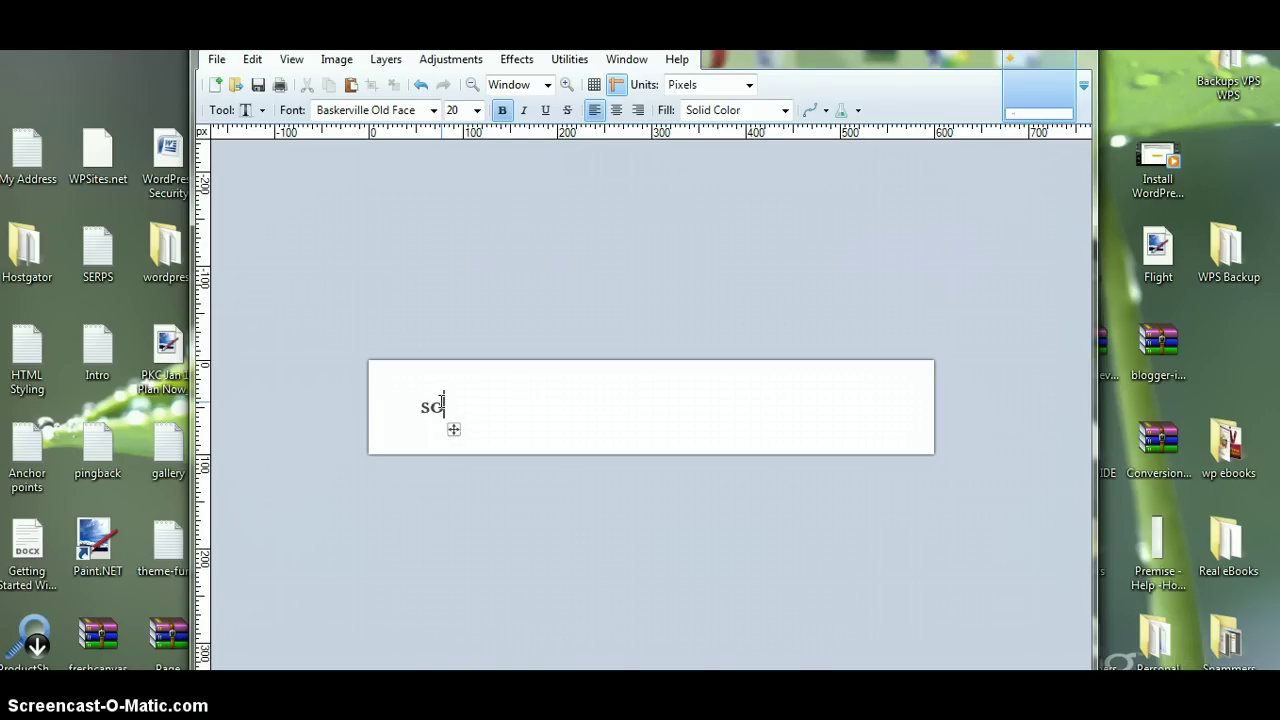
{"action": "key", "text": "BackSpace"}
{"action": "key", "text": "BackSpace"}
{"action": "key", "text": "Caps_Lock"}
{"action": "type", "text": "s"}
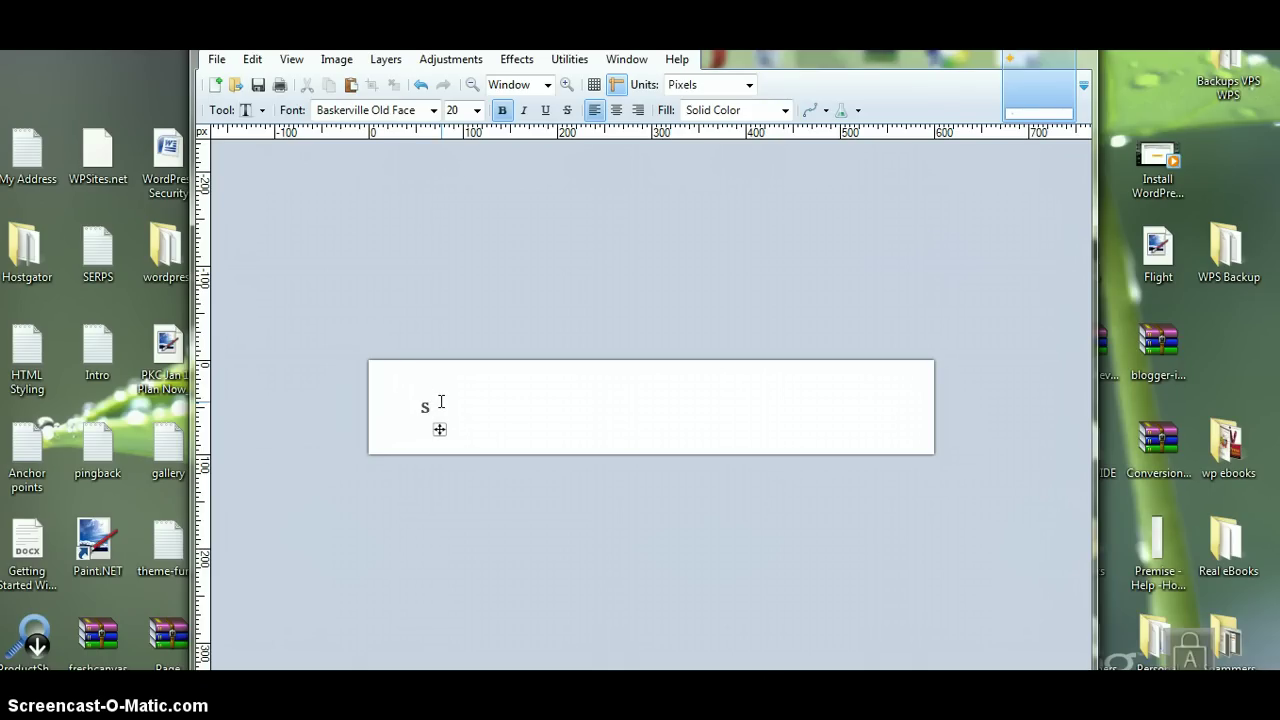
{"action": "type", "text": "OL"}
{"action": "key", "text": "Caps_Lock"}
{"action": "key", "text": "BackSpace"}
{"action": "key", "text": "BackSpace"}
{"action": "key", "text": "BackSpace"}
{"action": "key", "text": "Caps_Lock"}
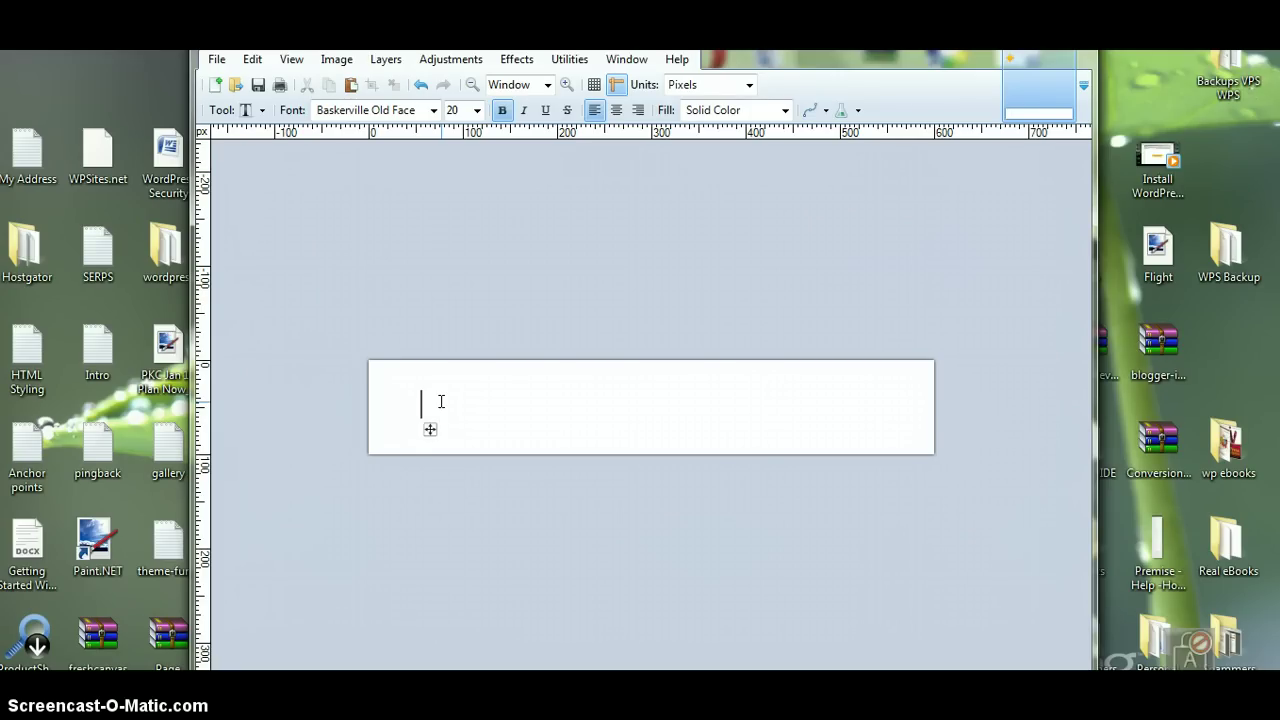
{"action": "type", "text": "solu"}
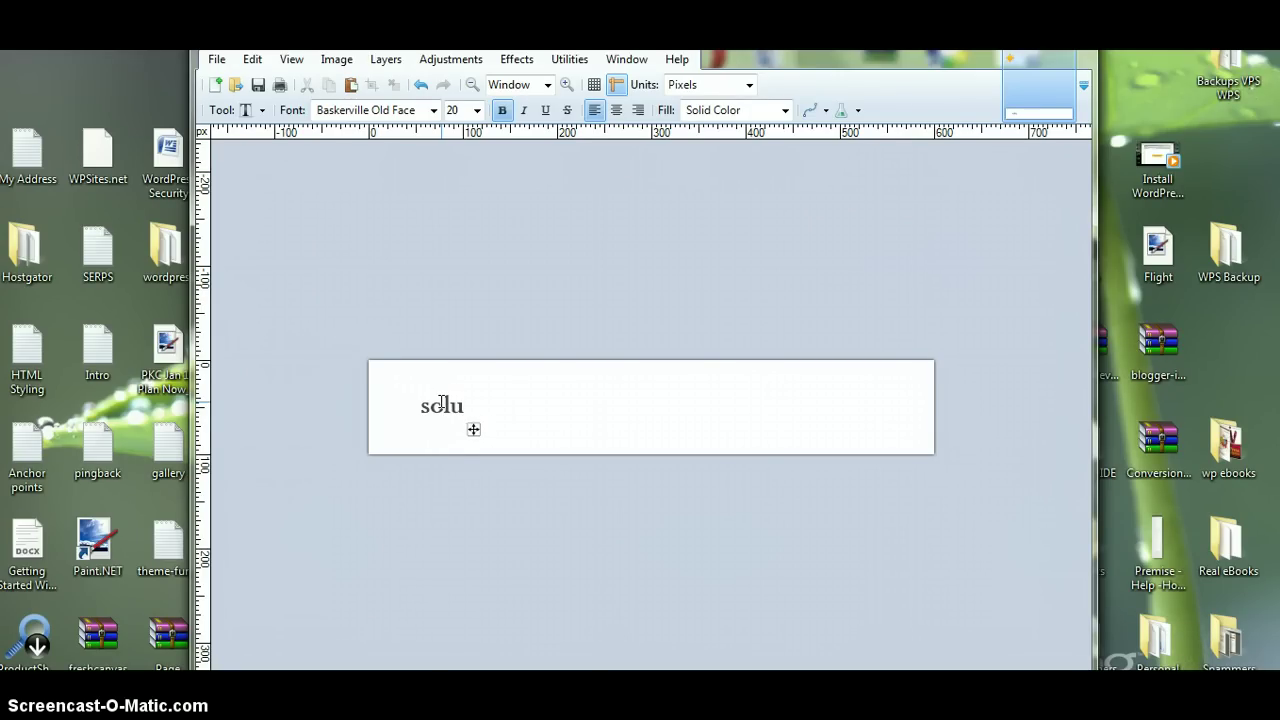
{"action": "type", "text": "tions for Wor"}
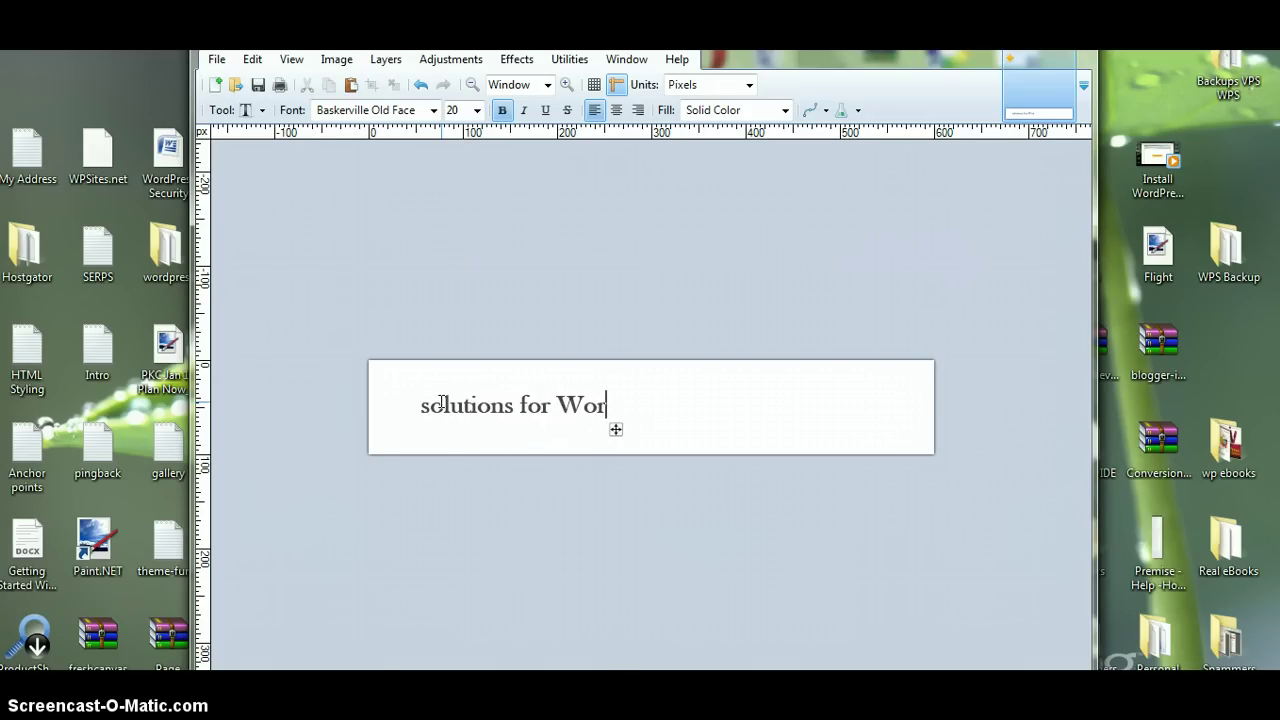
{"action": "type", "text": "dPress"}
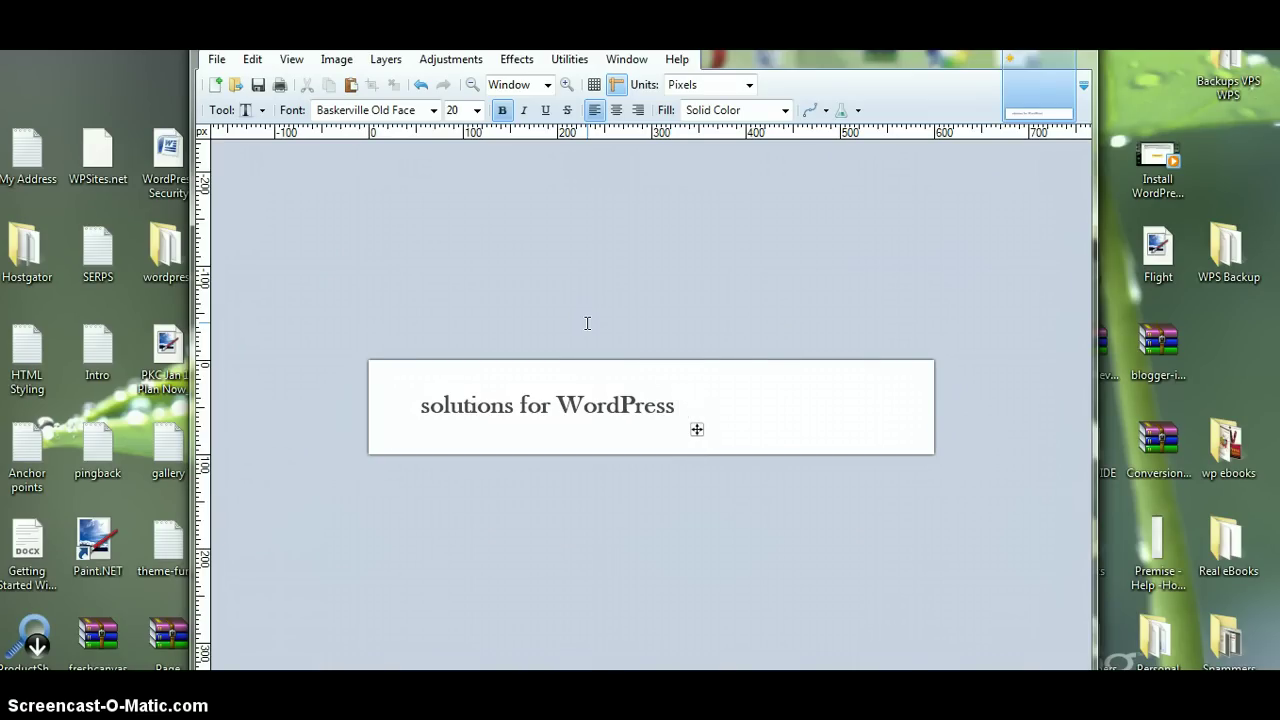
{"action": "left_click_drag", "start_coordinate": [760, 30], "coordinate": [636, 30]}
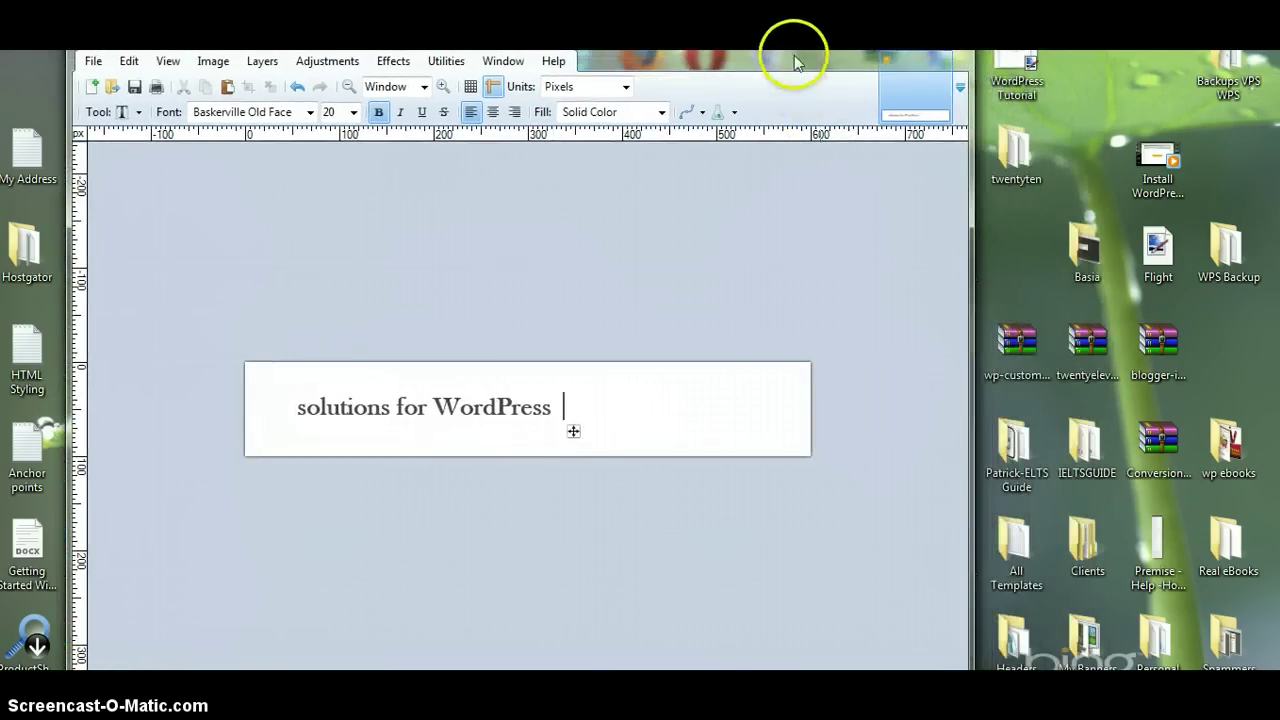
- Drag bg1 from the WordPress LOGO's folder onto the canvas as a new layer
{"action": "left_click_drag", "start_coordinate": [789, 45], "coordinate": [664, 61]}
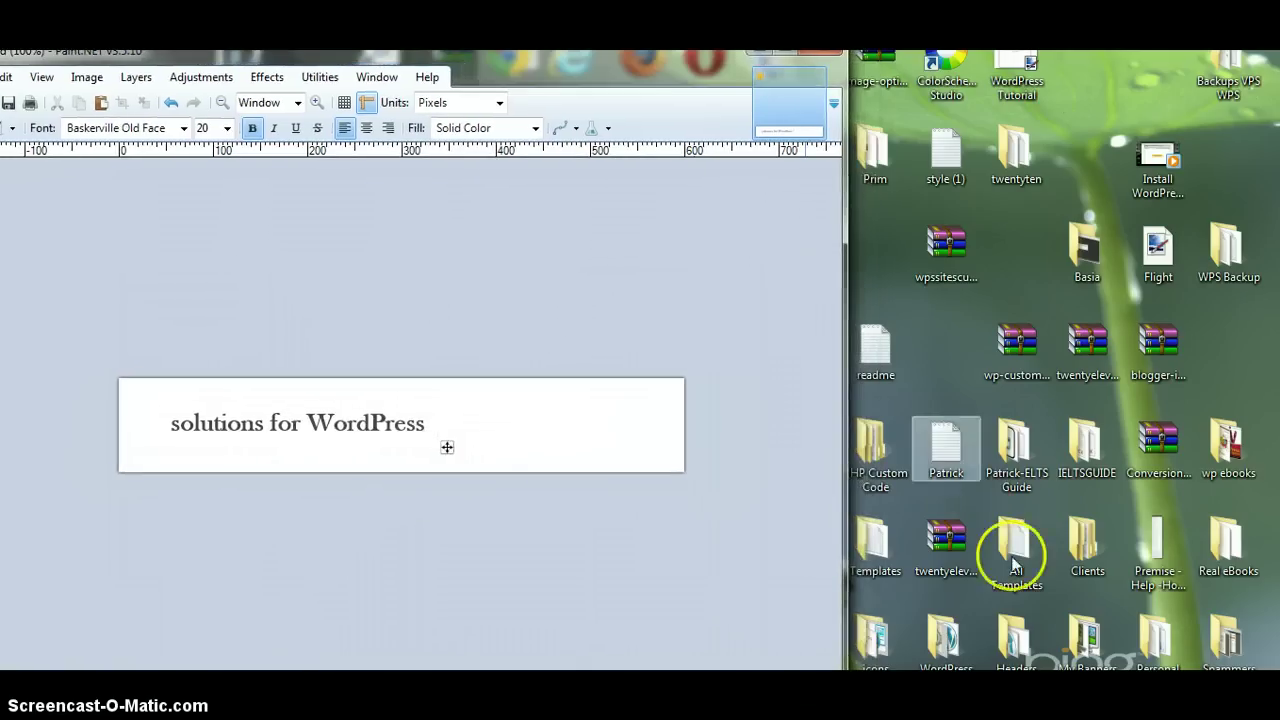
{"action": "double_click", "coordinate": [943, 636]}
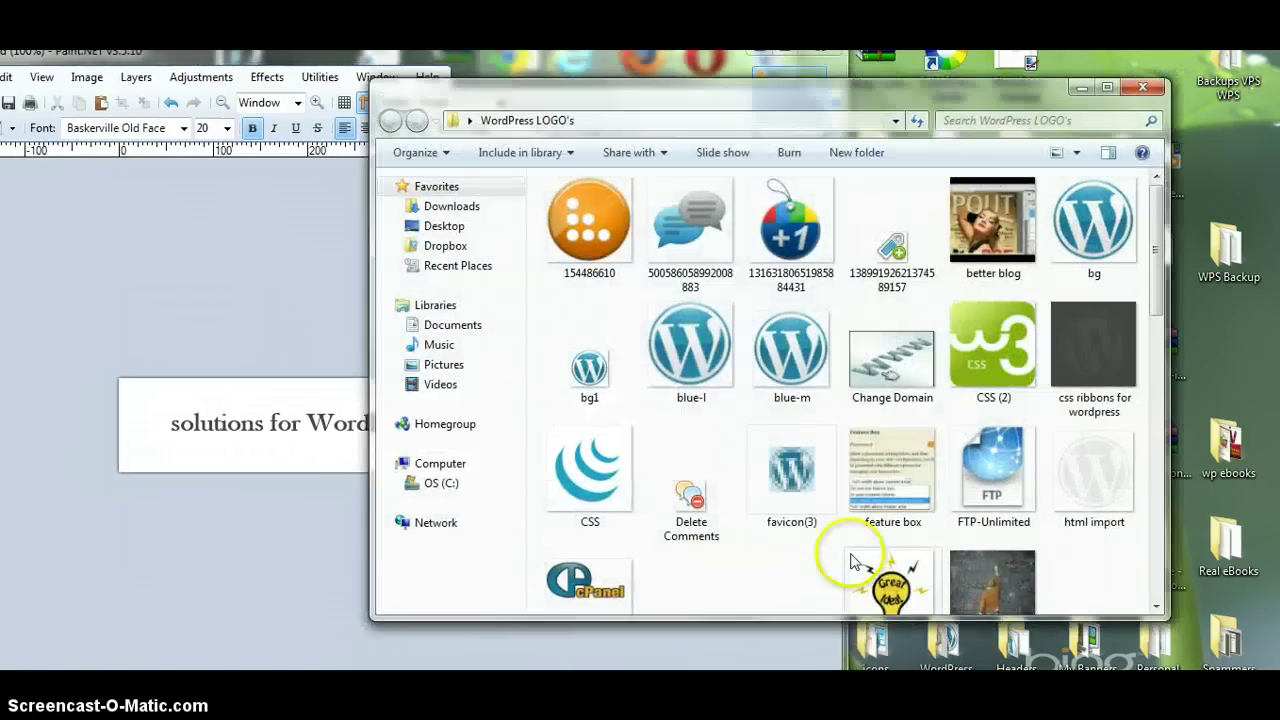
{"action": "left_click", "coordinate": [600, 370]}
{"action": "left_click_drag", "start_coordinate": [600, 370], "coordinate": [230, 332]}
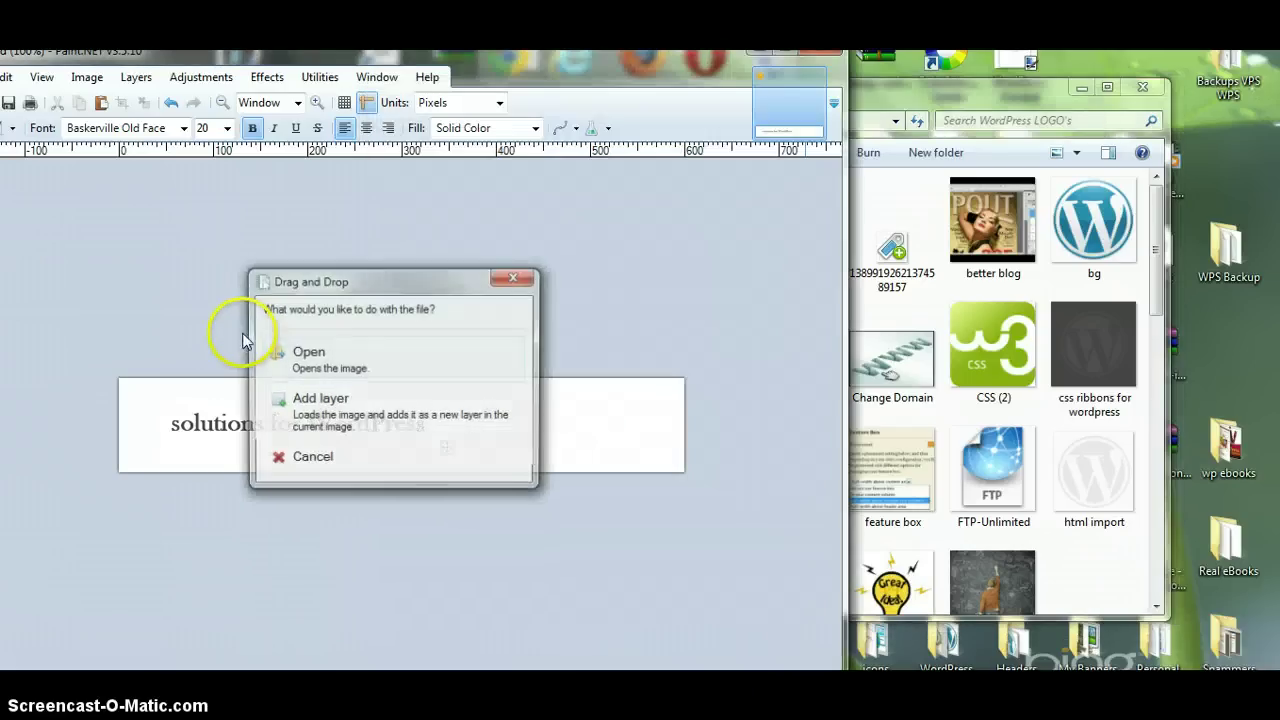
{"action": "left_click", "coordinate": [293, 400]}
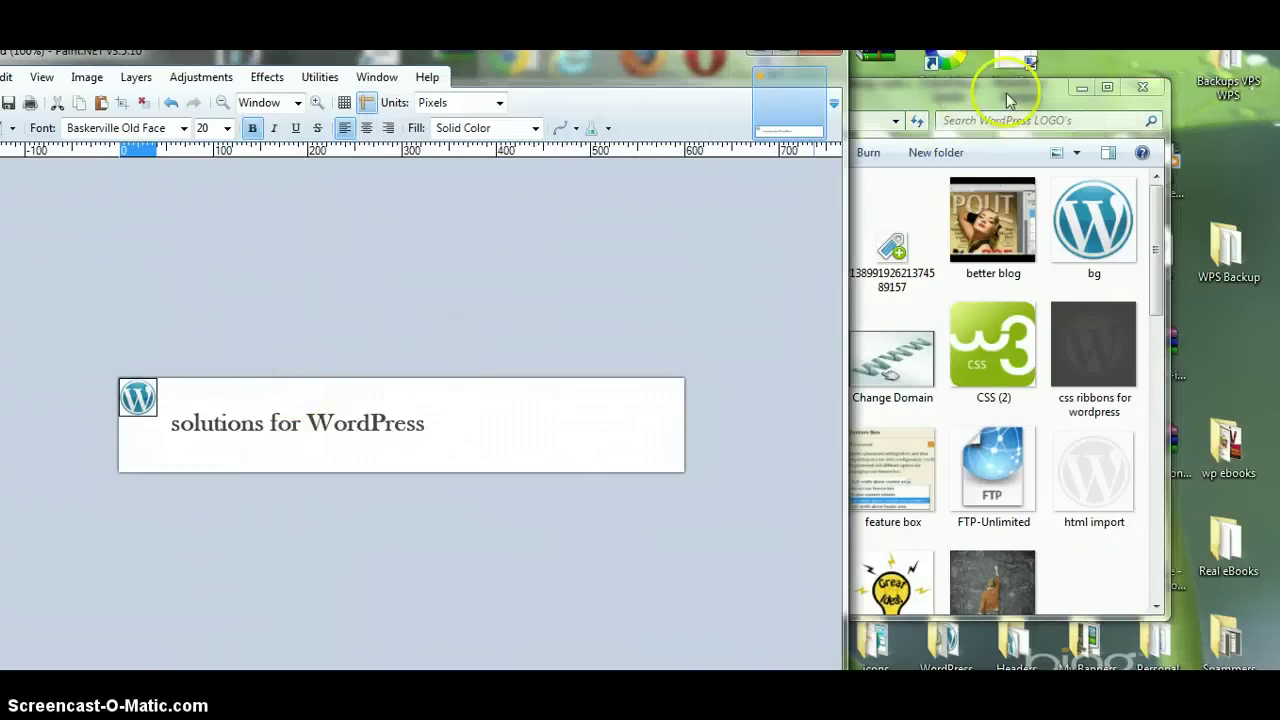
- Use Move Selected Pixels to drag the logo just right of 'solutions for WordPress'
{"action": "left_click", "coordinate": [1142, 87]}
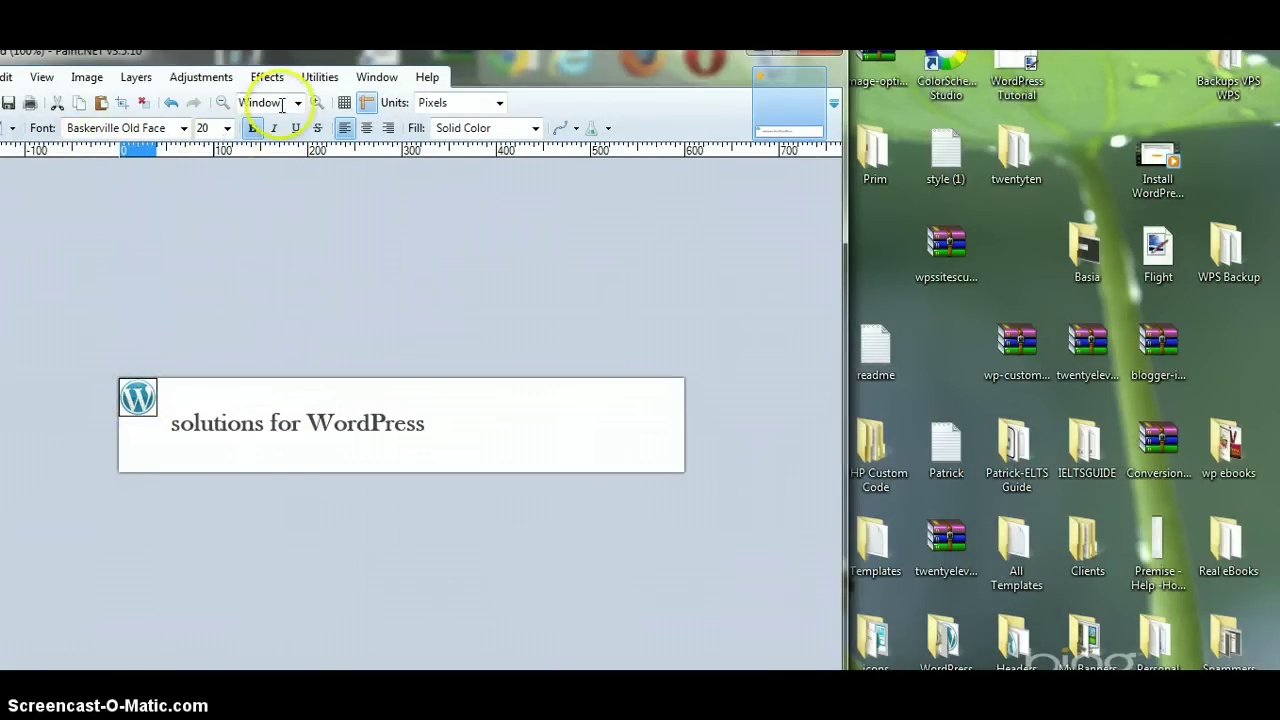
{"action": "left_click", "coordinate": [788, 53]}
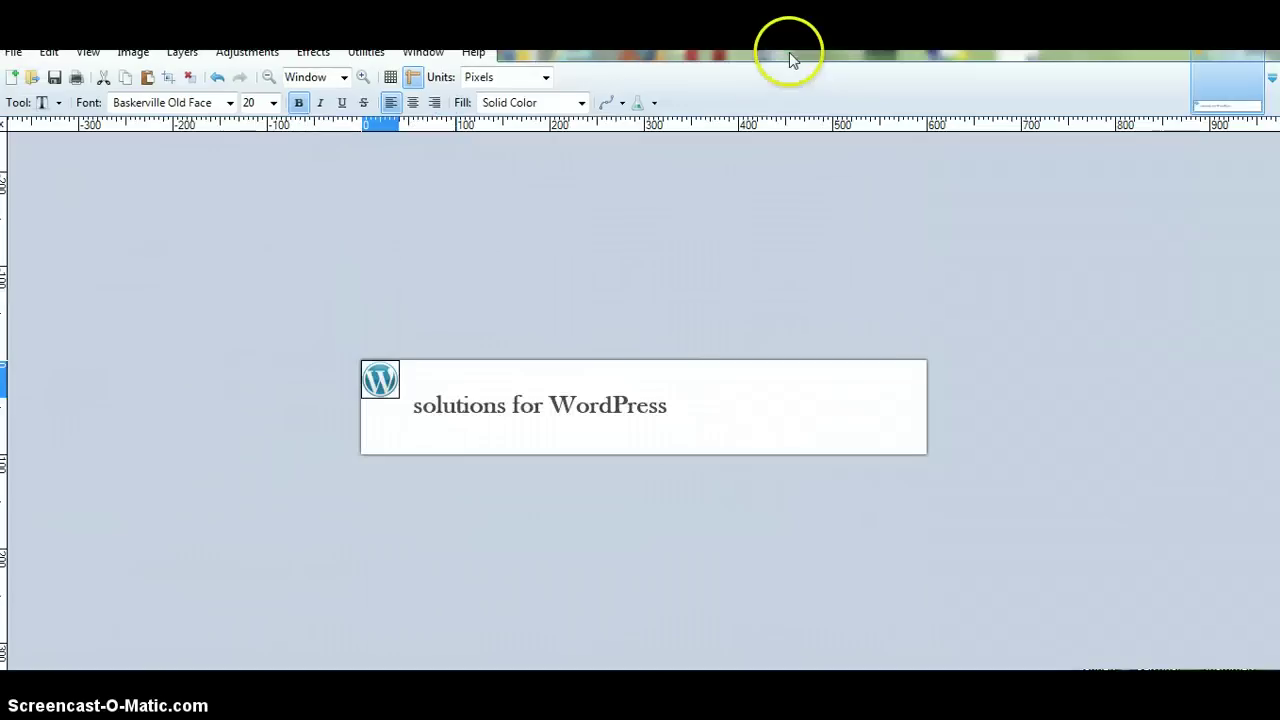
{"action": "left_click", "coordinate": [58, 103]}
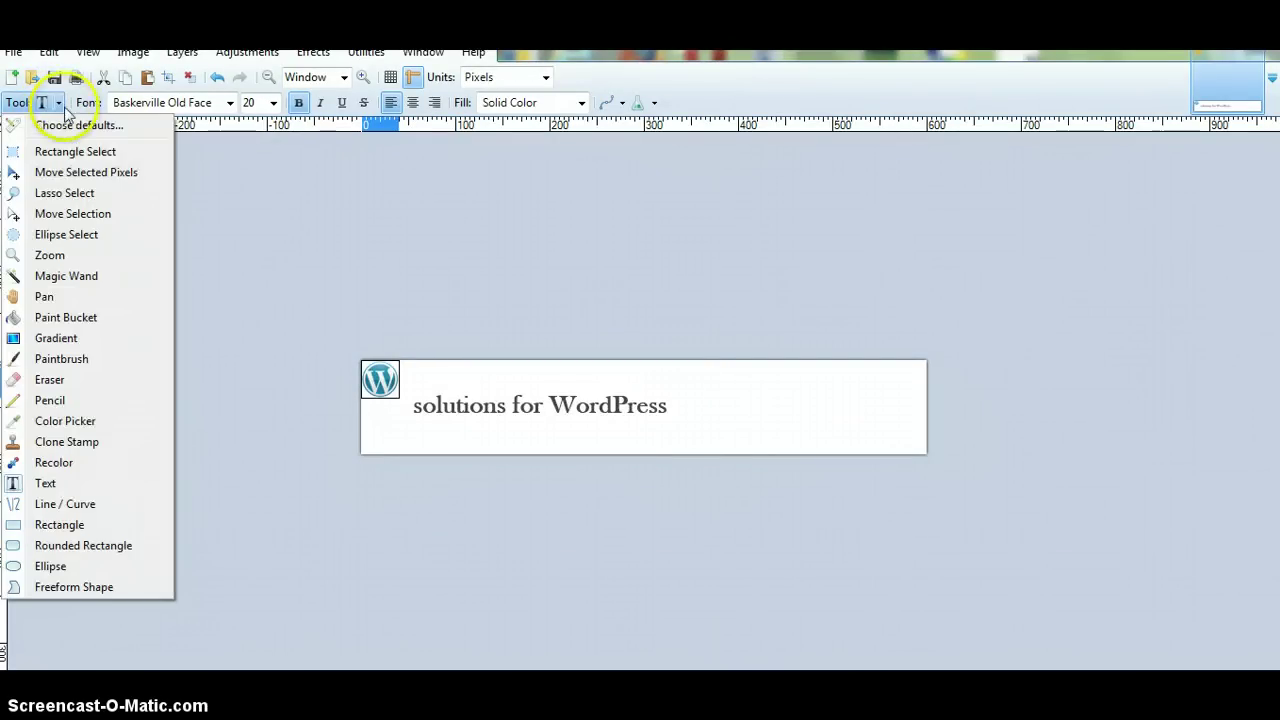
{"action": "left_click", "coordinate": [62, 173]}
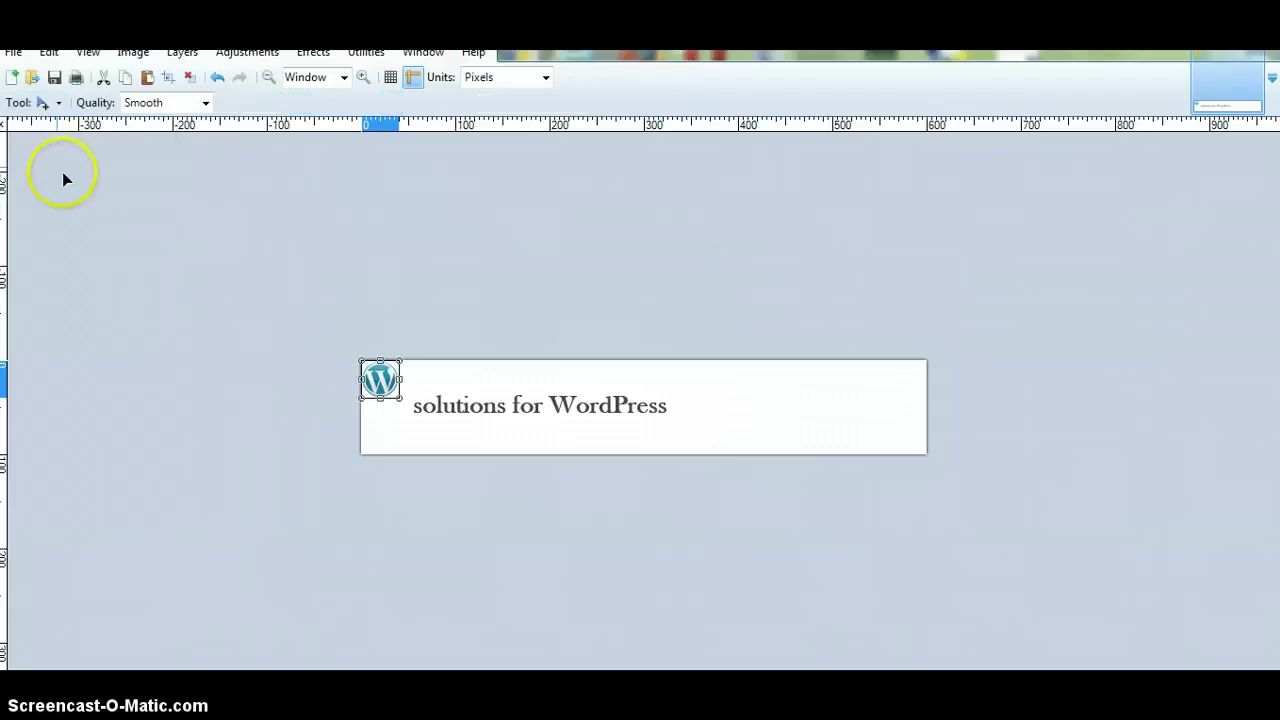
{"action": "left_click_drag", "start_coordinate": [160, 236], "coordinate": [474, 261]}
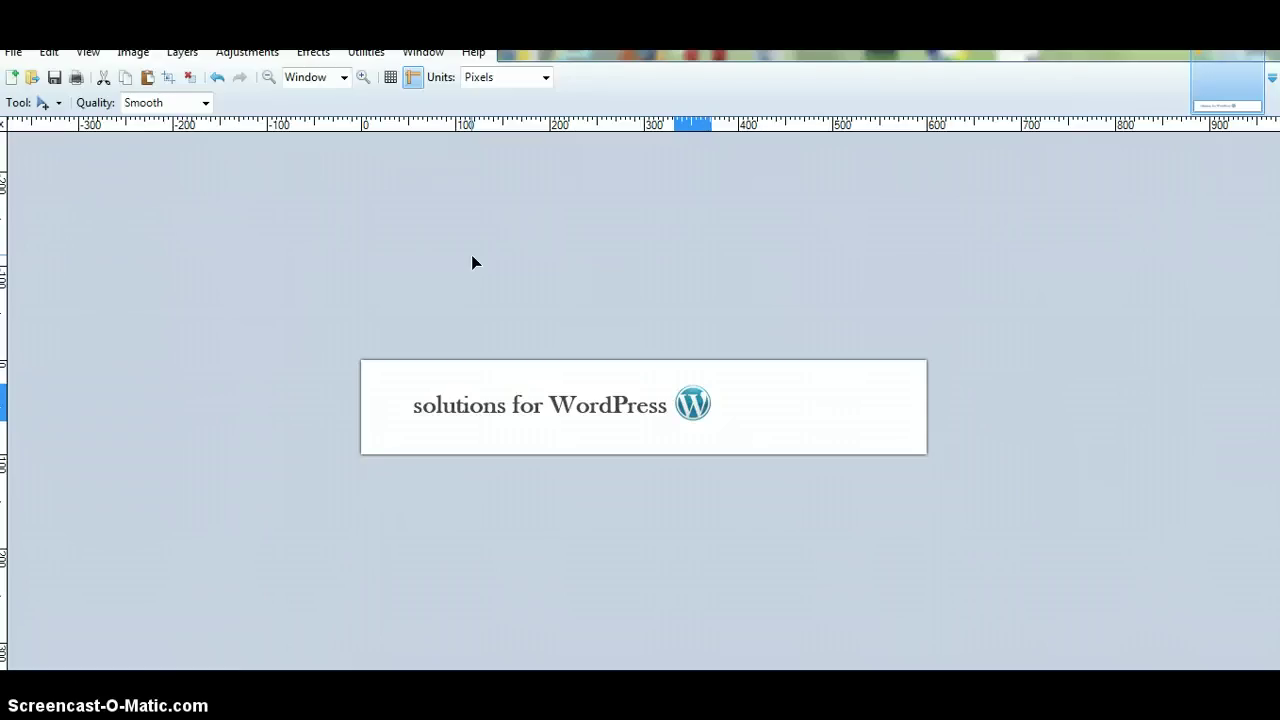
{"action": "left_click", "coordinate": [472, 261]}
{"action": "left_click", "coordinate": [246, 225]}
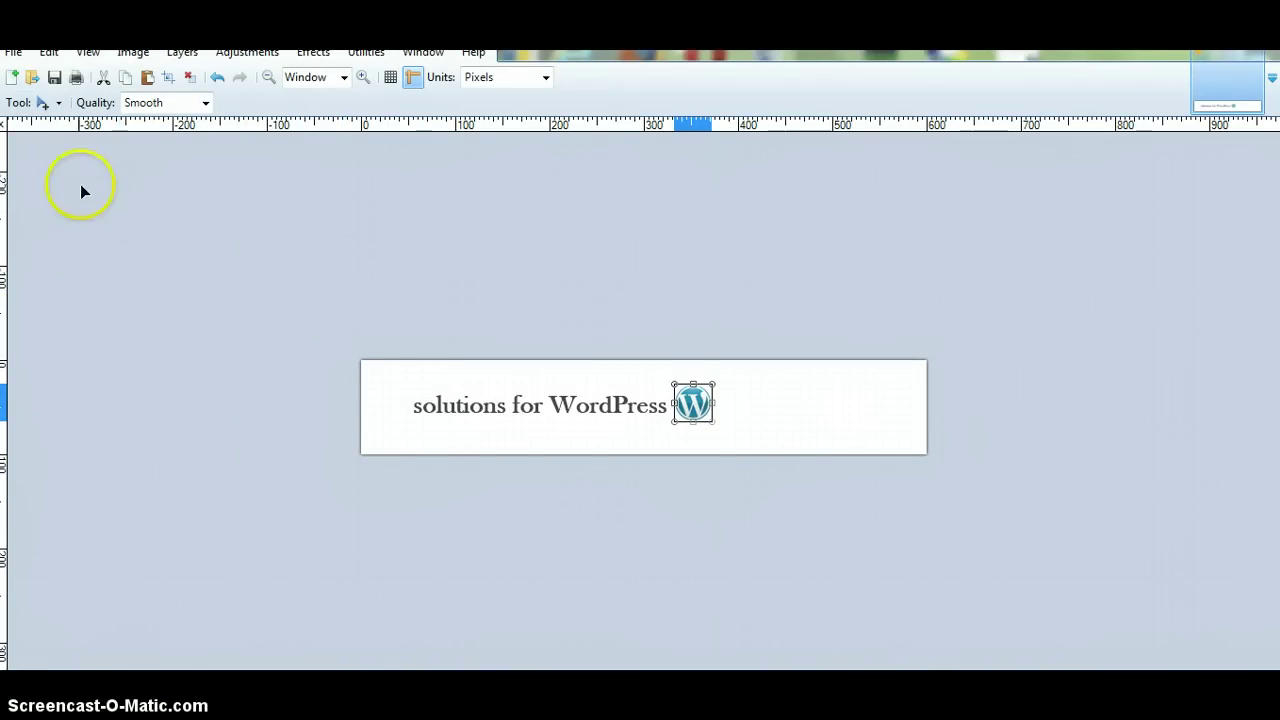
- Save the banner as PNG to Desktop/Untitled.png, replacing the old file and flattening
{"action": "left_click", "coordinate": [14, 52]}
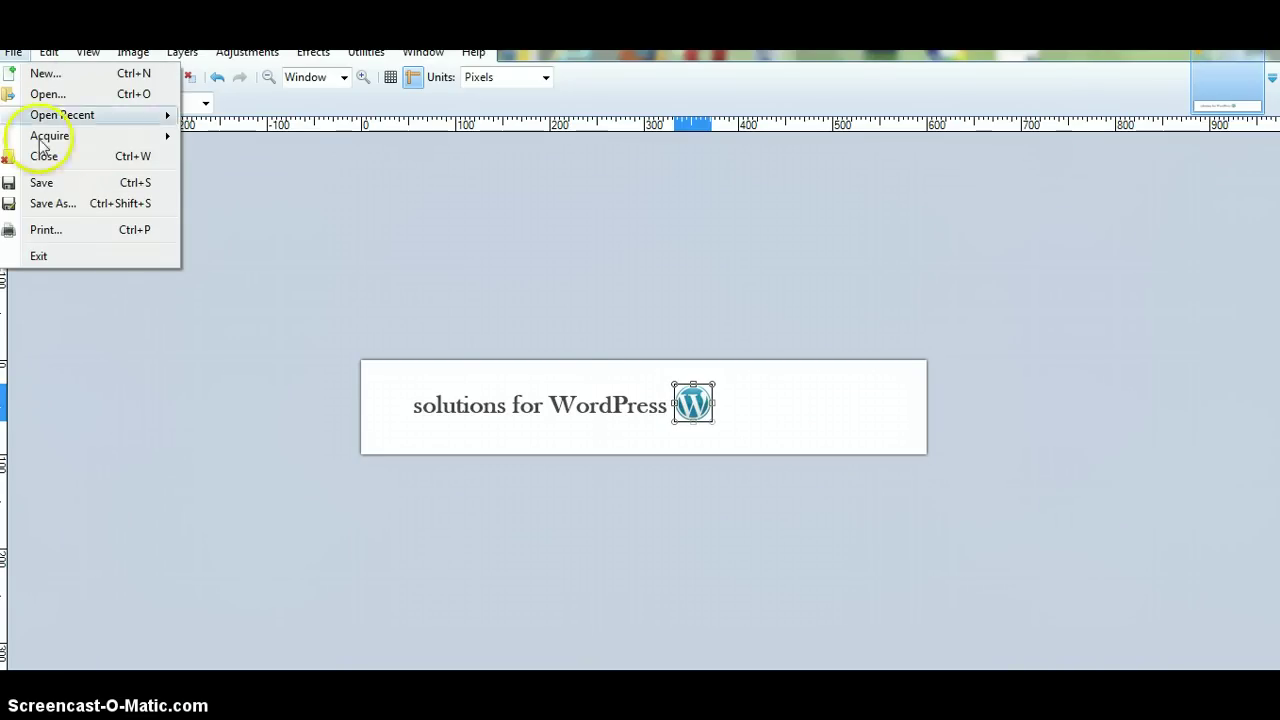
{"action": "left_click", "coordinate": [52, 207]}
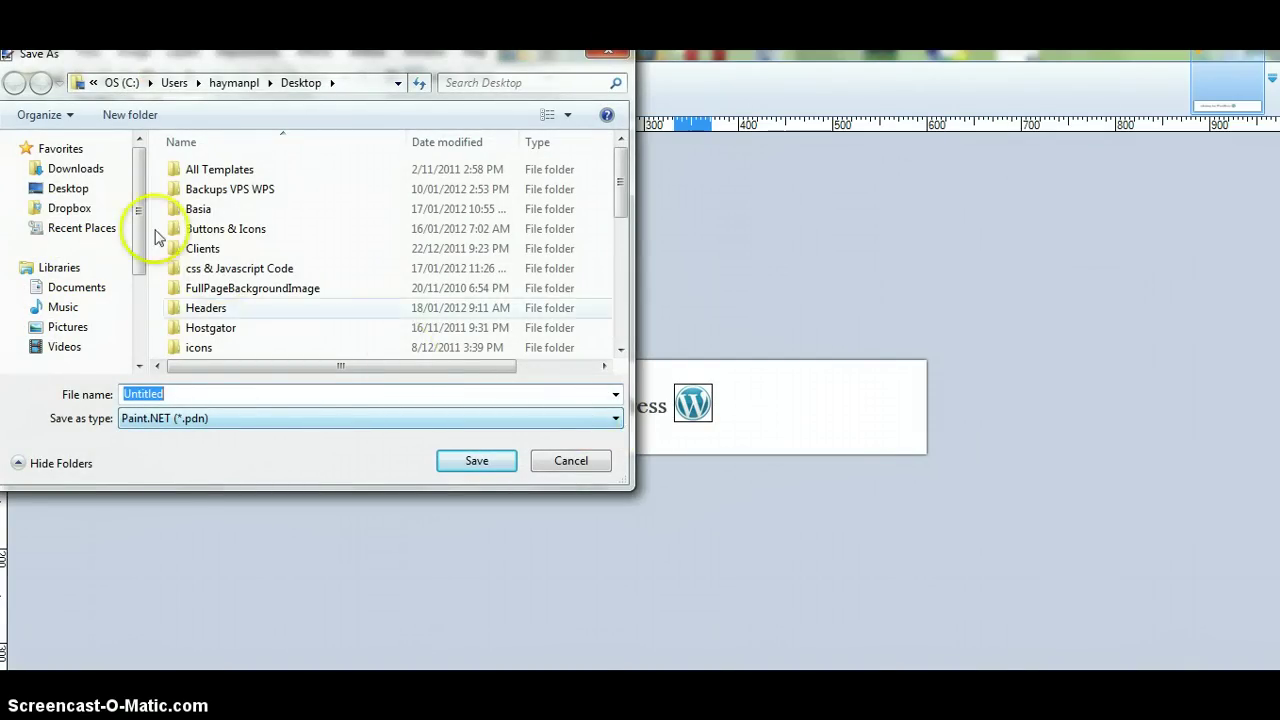
{"action": "left_click", "coordinate": [68, 188]}
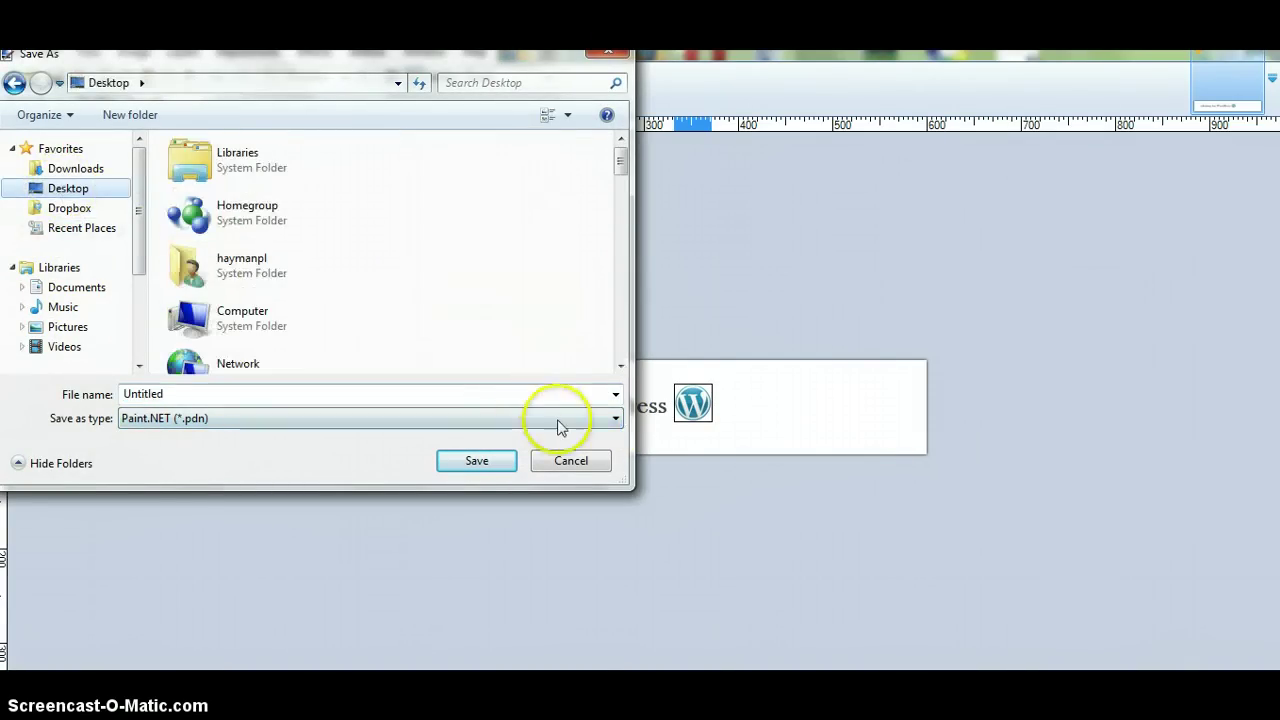
{"action": "left_click", "coordinate": [615, 420]}
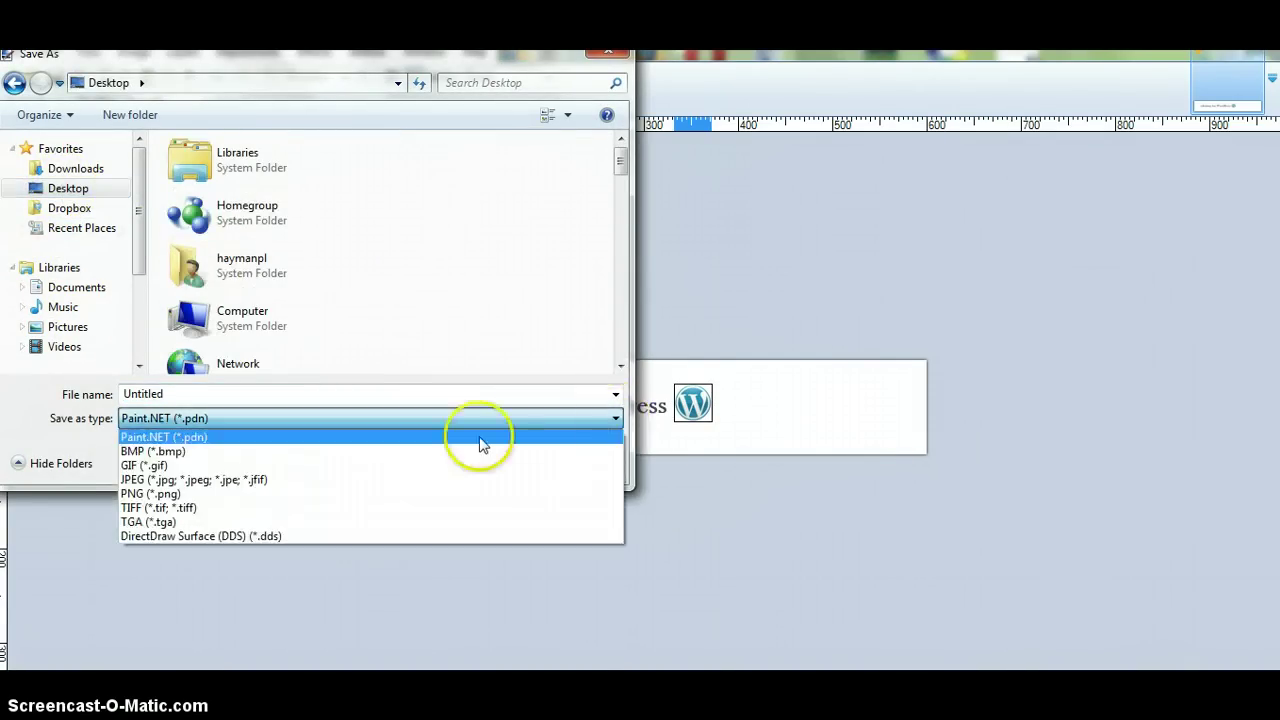
{"action": "left_click", "coordinate": [165, 494]}
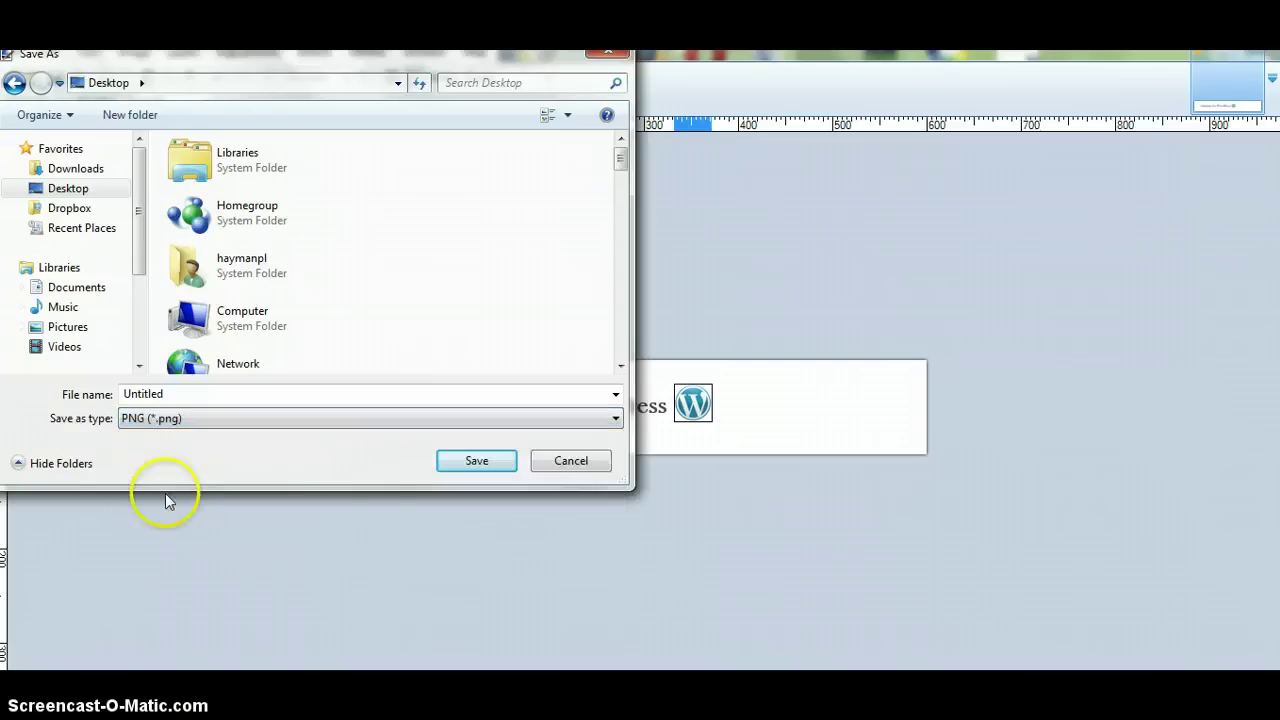
{"action": "left_click", "coordinate": [474, 462]}
{"action": "left_click", "coordinate": [472, 462]}
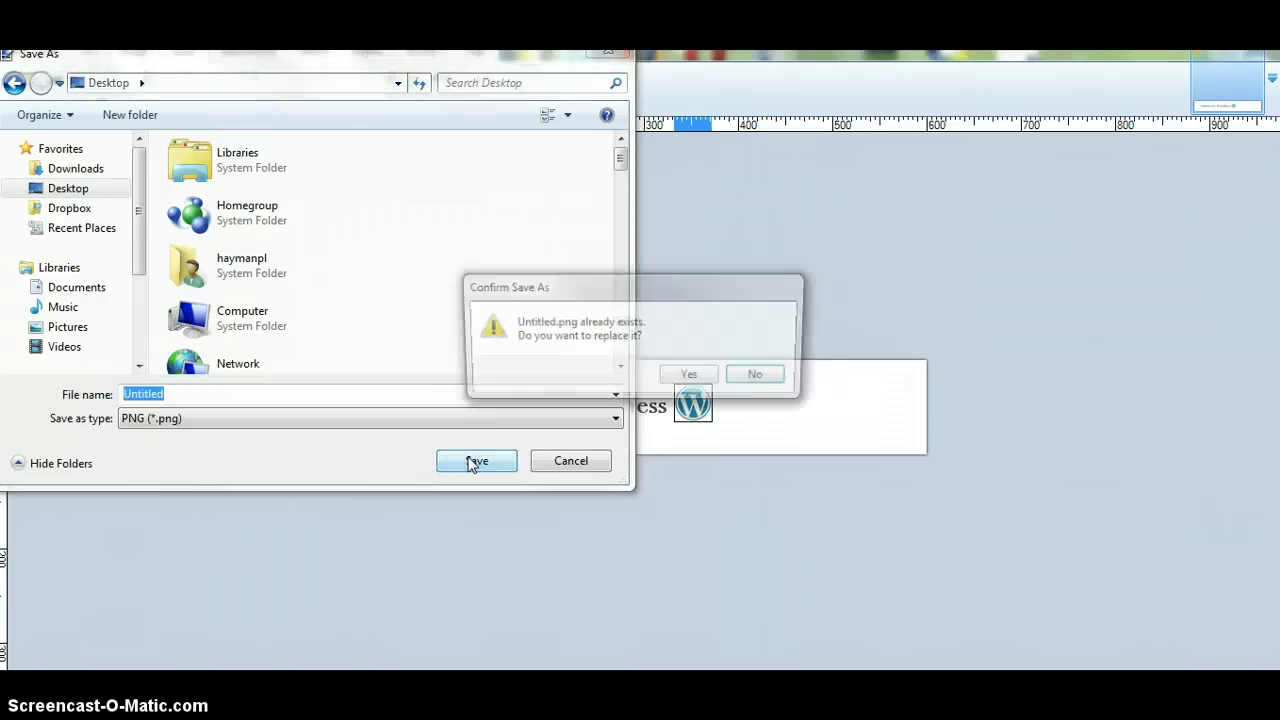
{"action": "left_click", "coordinate": [690, 376]}
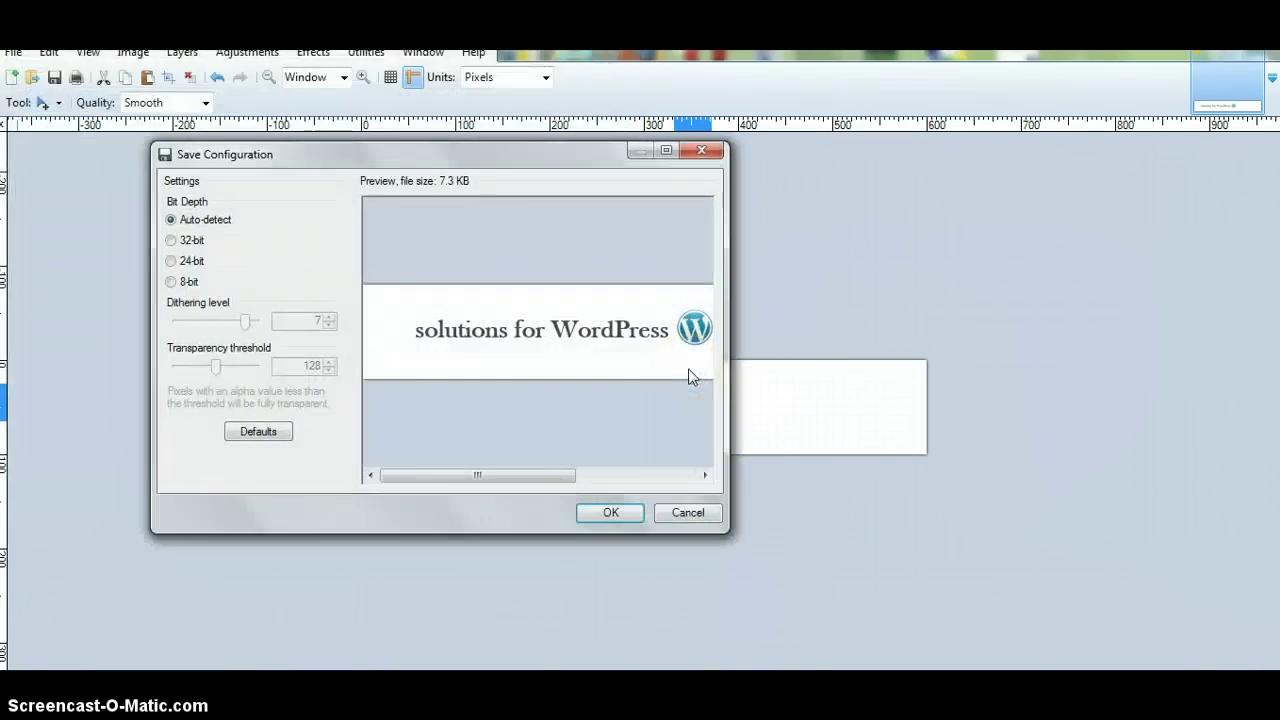
{"action": "left_click", "coordinate": [601, 514]}
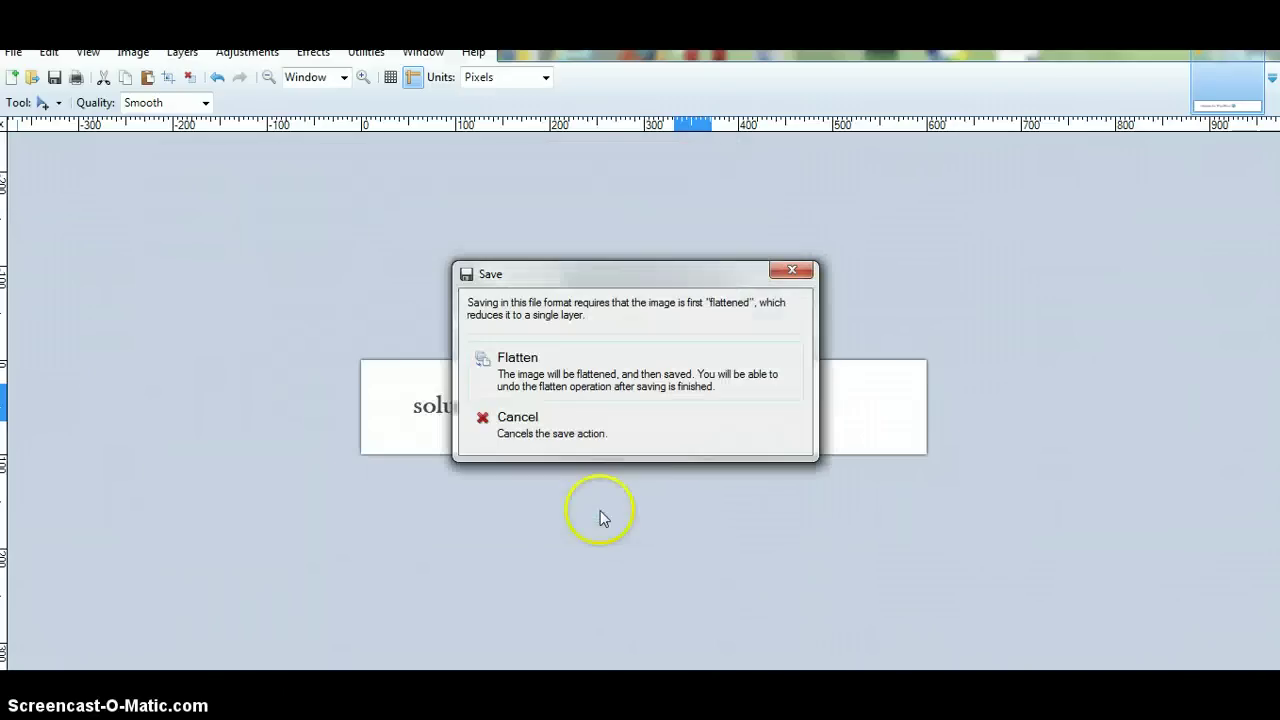
{"action": "left_click", "coordinate": [530, 372]}
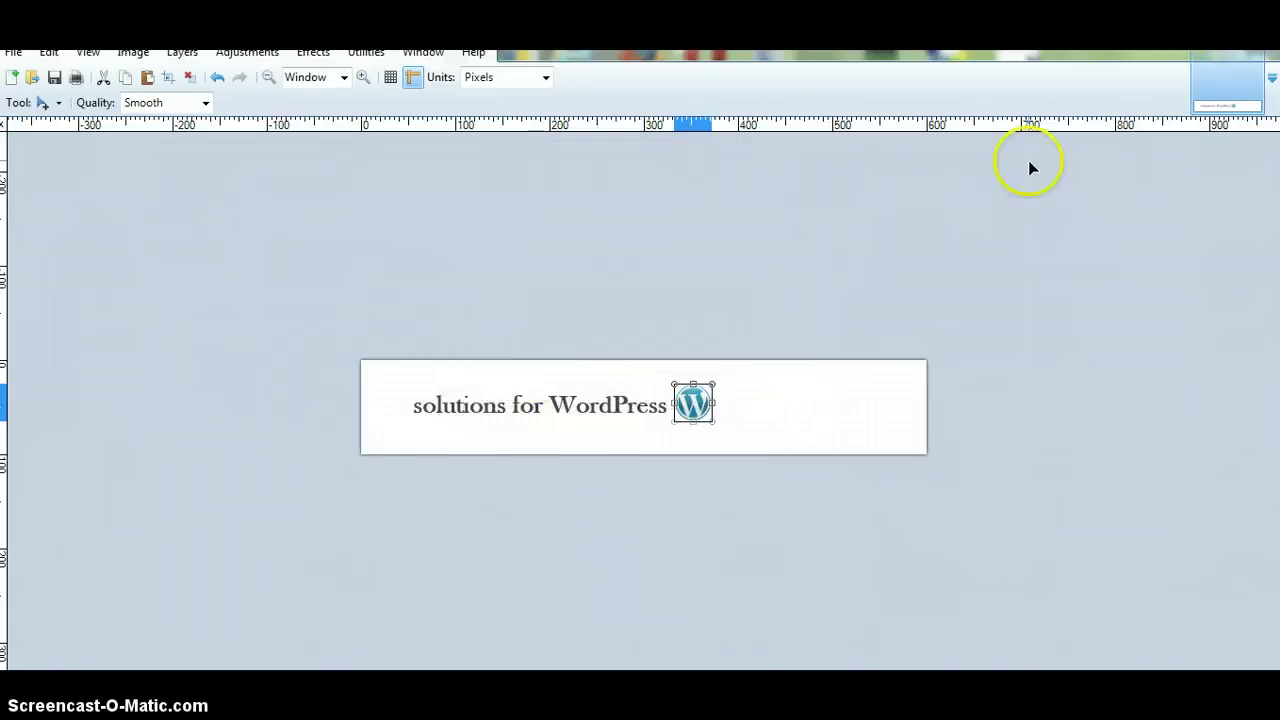
- Show the desktop and open the saved Untitled image in Picture Manager
{"action": "key", "text": "super+d"}
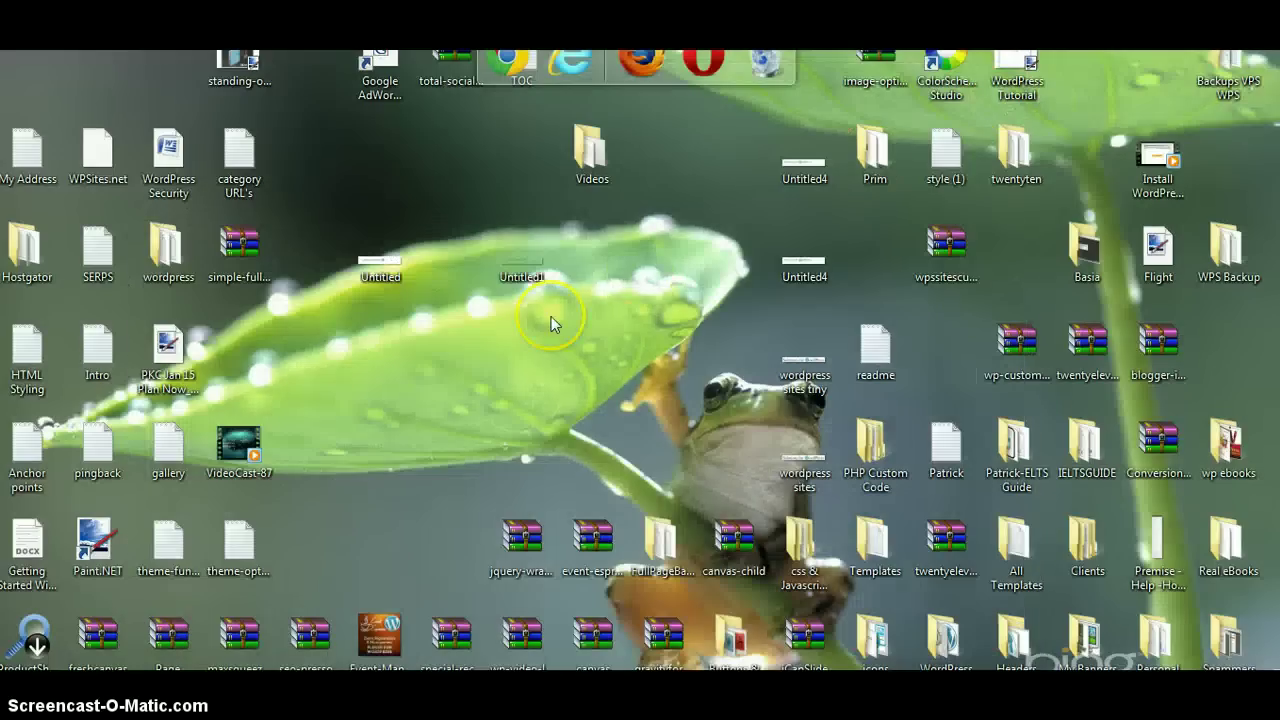
{"action": "double_click", "coordinate": [378, 262]}
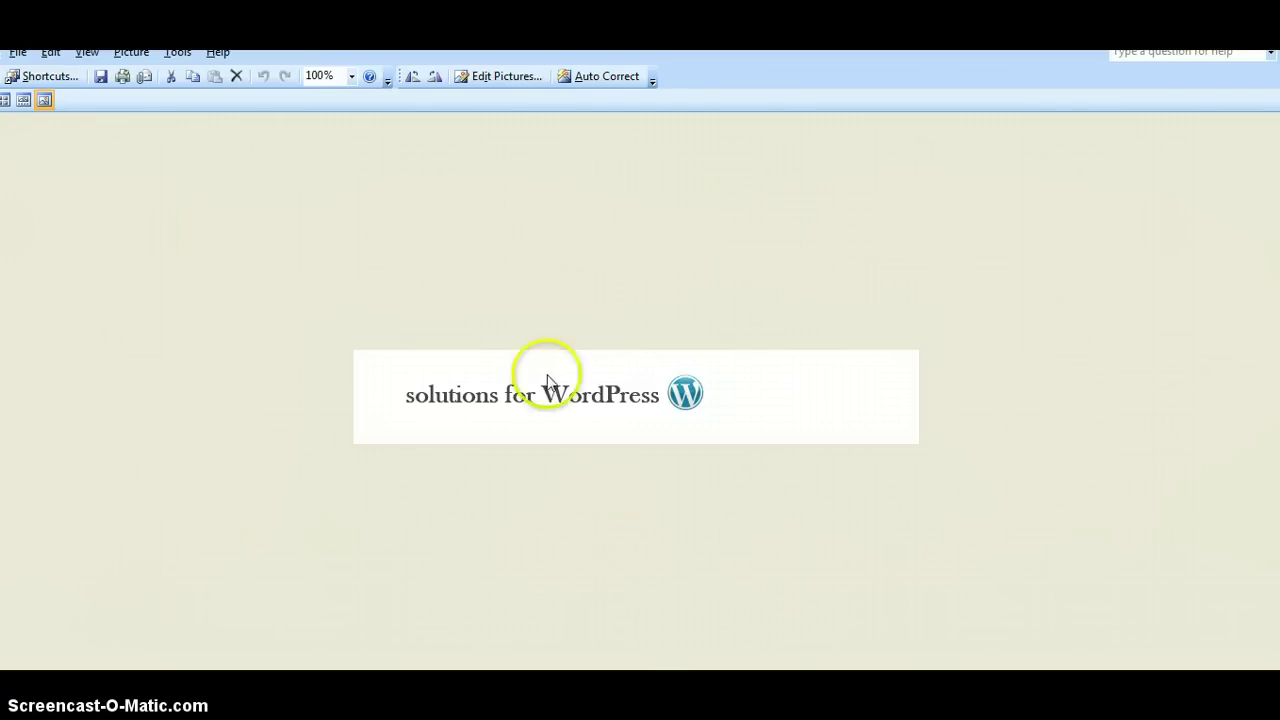
- Crop the header with Left 40, Right 200, Top 20 and Bottom 27 to 360 x 53 pixels
{"action": "left_click", "coordinate": [500, 78]}
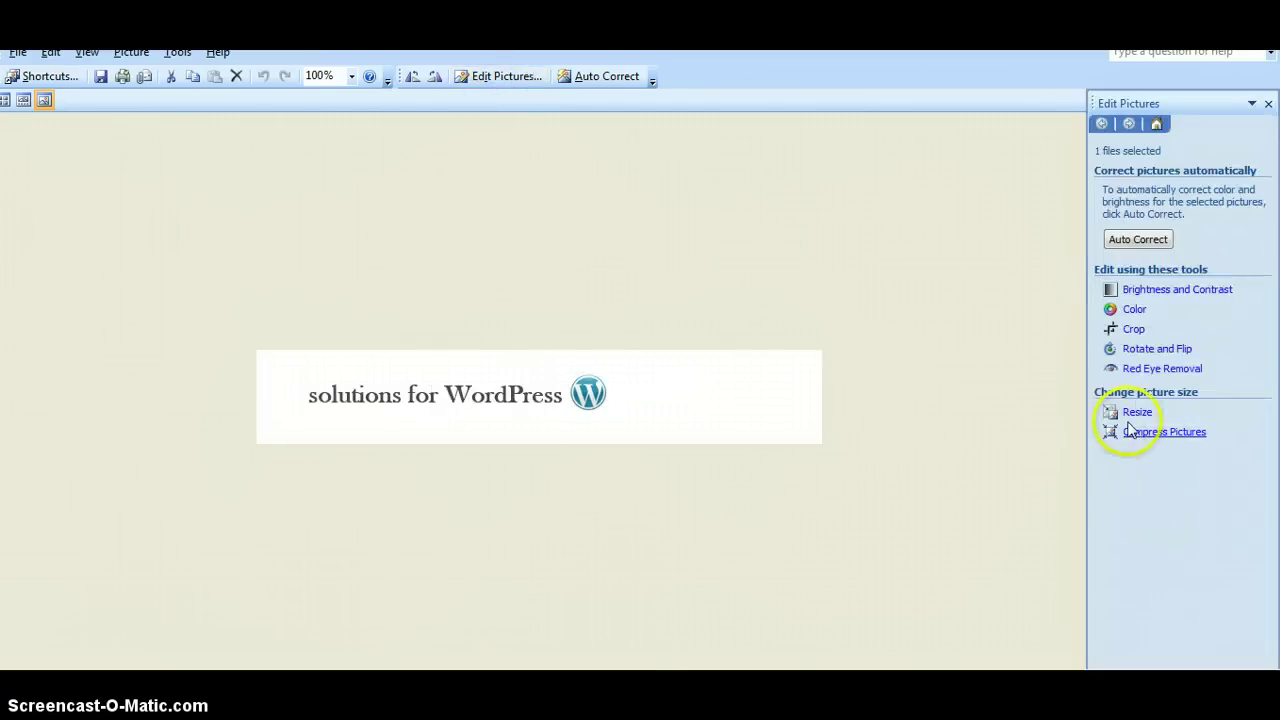
{"action": "left_click", "coordinate": [1134, 335]}
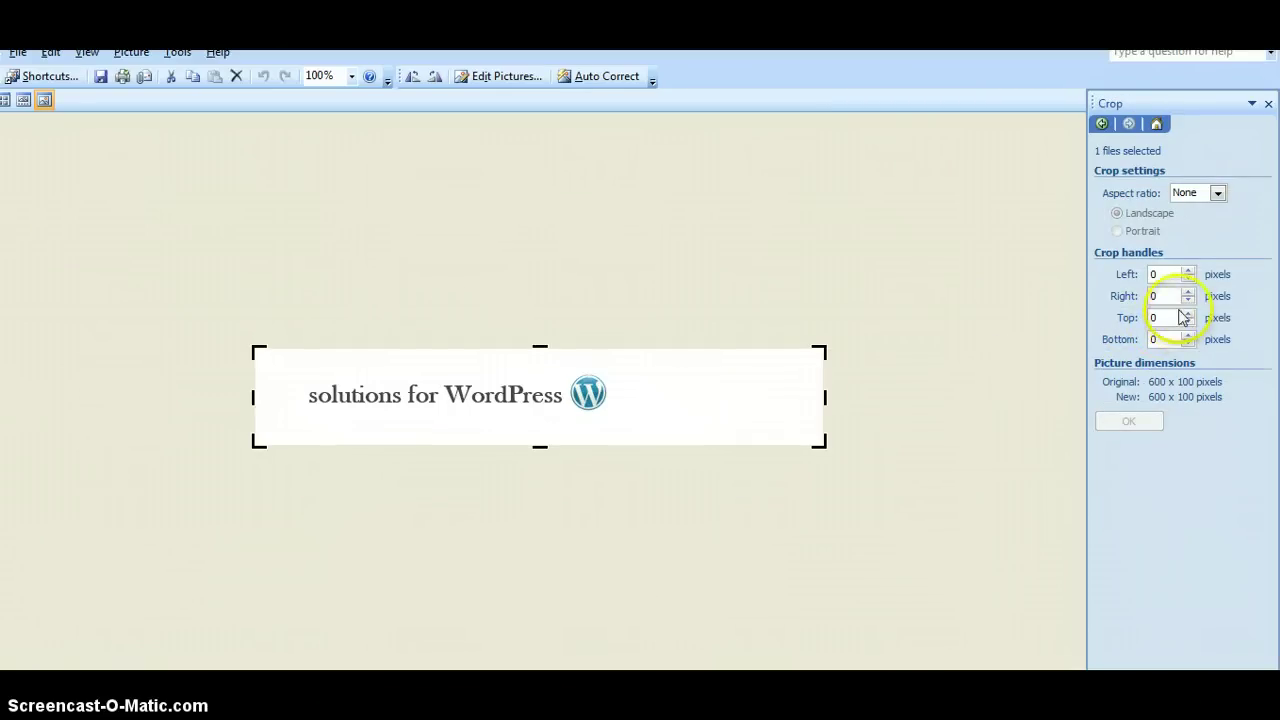
{"action": "left_click", "coordinate": [1166, 296]}
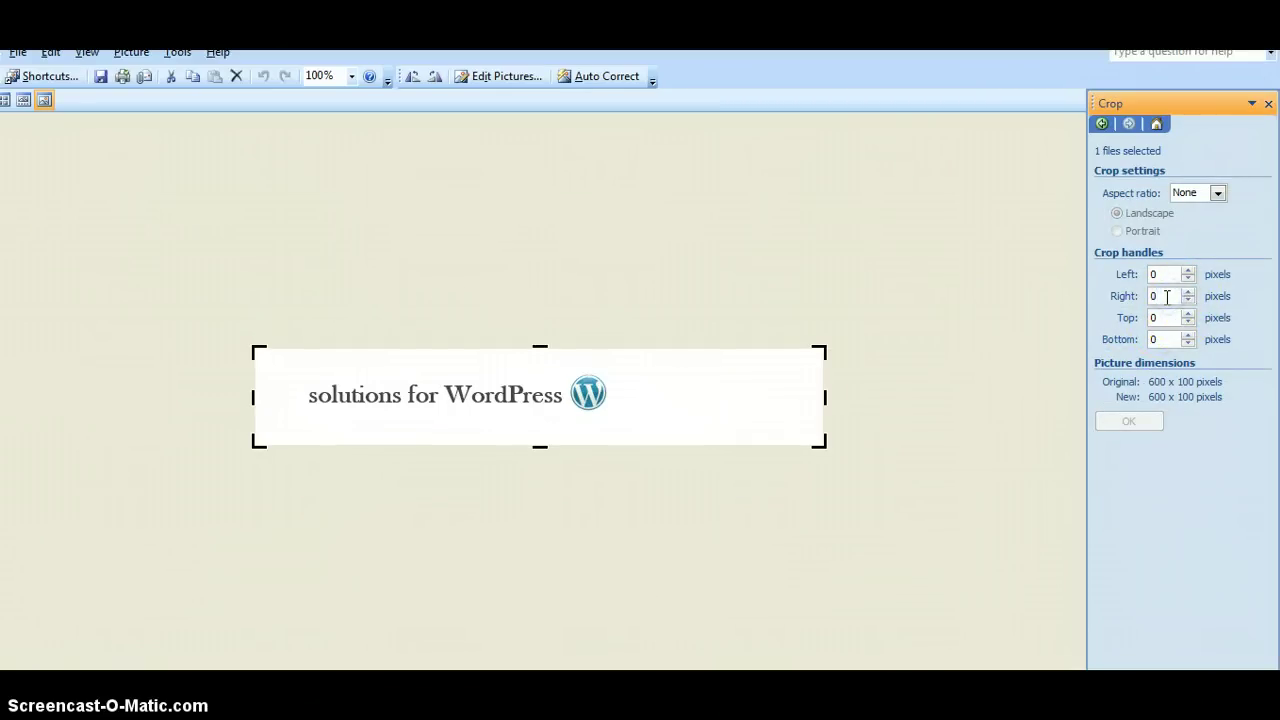
{"action": "type", "text": "200"}
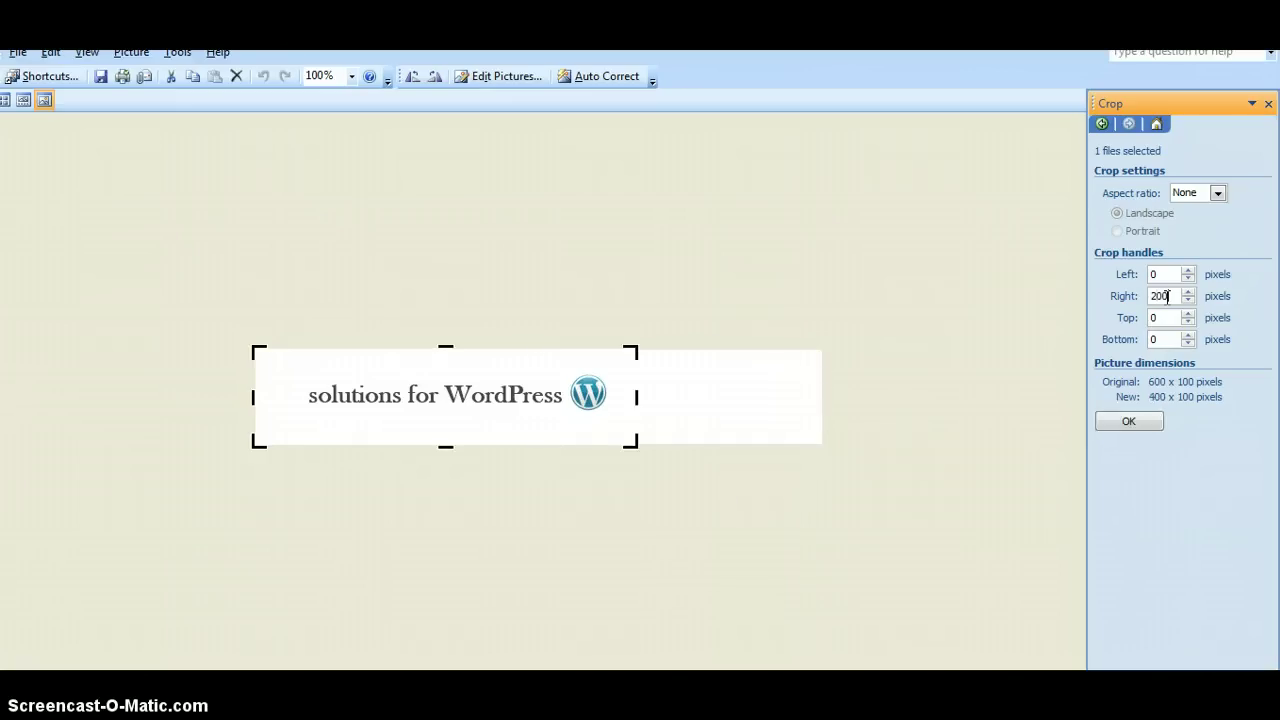
{"action": "left_click", "coordinate": [1187, 272]}
{"action": "left_click_drag", "start_coordinate": [1187, 274], "coordinate": [1189, 276]}
{"action": "left_click", "coordinate": [1189, 336]}
{"action": "left_click_drag", "start_coordinate": [1191, 338], "coordinate": [1192, 322]}
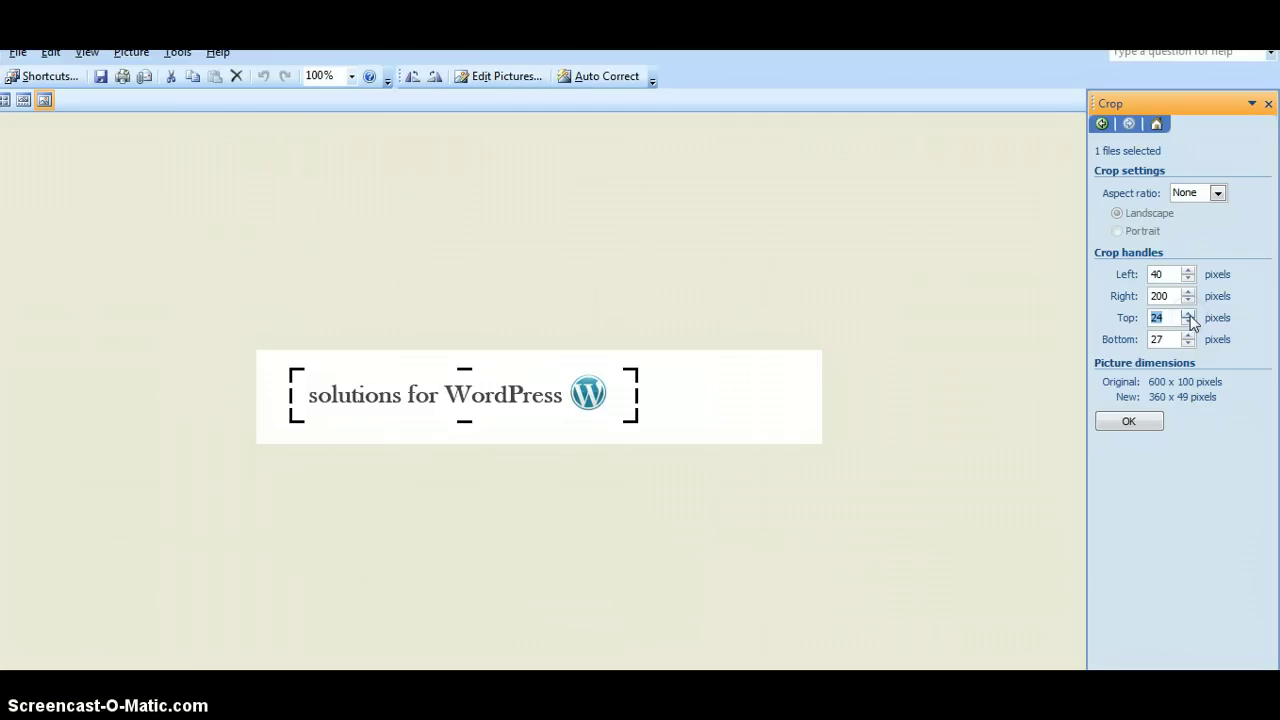
{"action": "left_click", "coordinate": [1188, 322]}
{"action": "left_click", "coordinate": [1188, 322]}
{"action": "left_click", "coordinate": [1188, 322]}
{"action": "left_click", "coordinate": [1187, 323]}
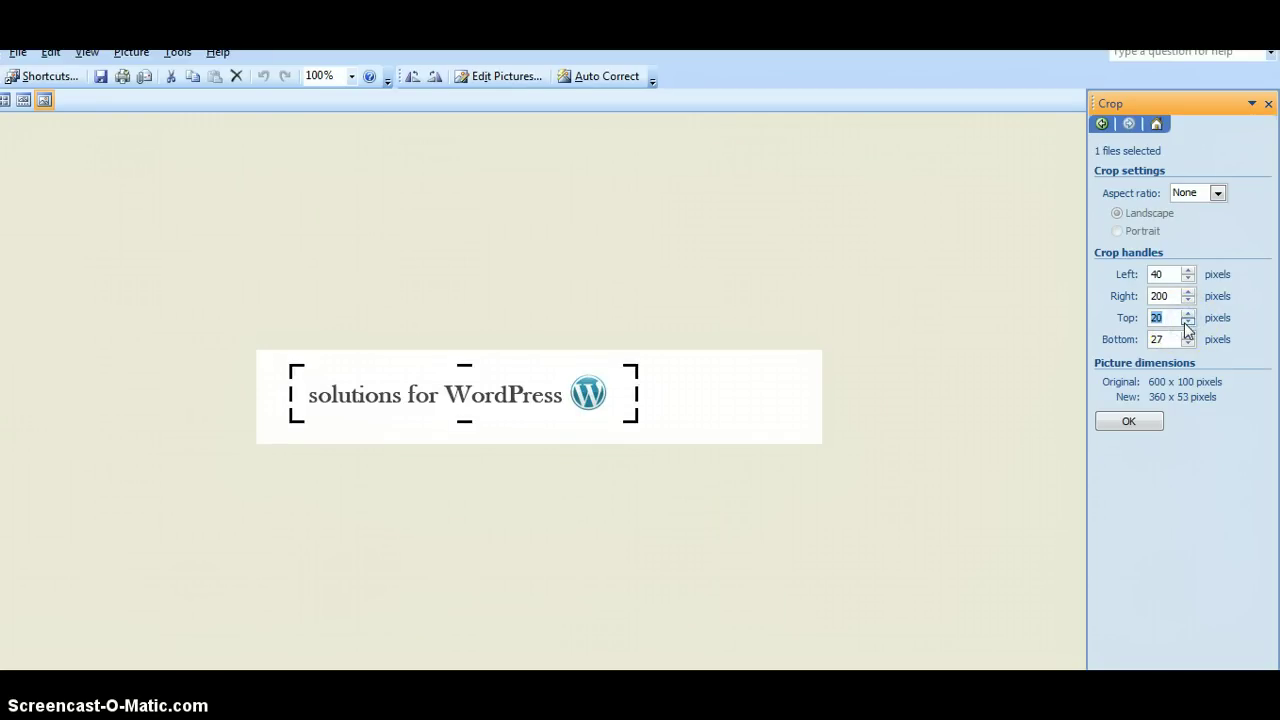
{"action": "left_click", "coordinate": [1128, 421]}
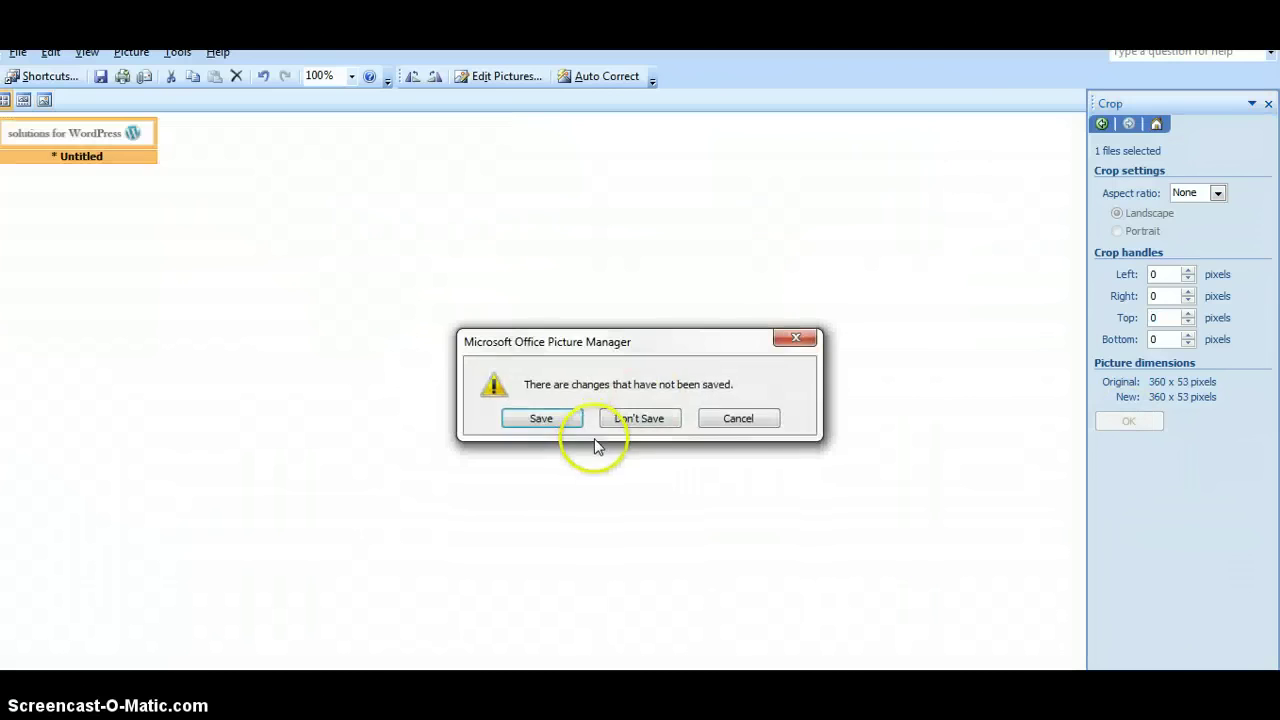
- Save the cropped image, reopen it from the desktop to check, then return to the wpsites.net article
{"action": "left_click", "coordinate": [545, 420]}
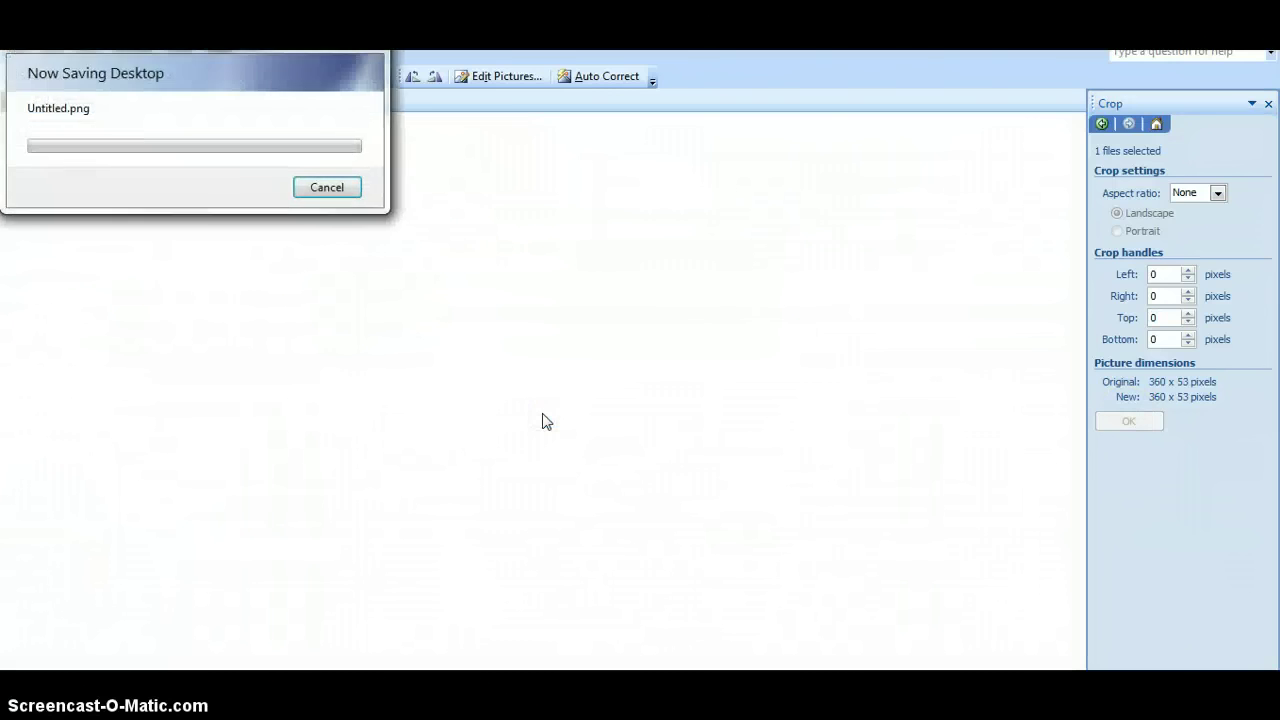
{"action": "key", "text": "super+d"}
{"action": "left_click", "coordinate": [380, 268]}
{"action": "double_click", "coordinate": [378, 275]}
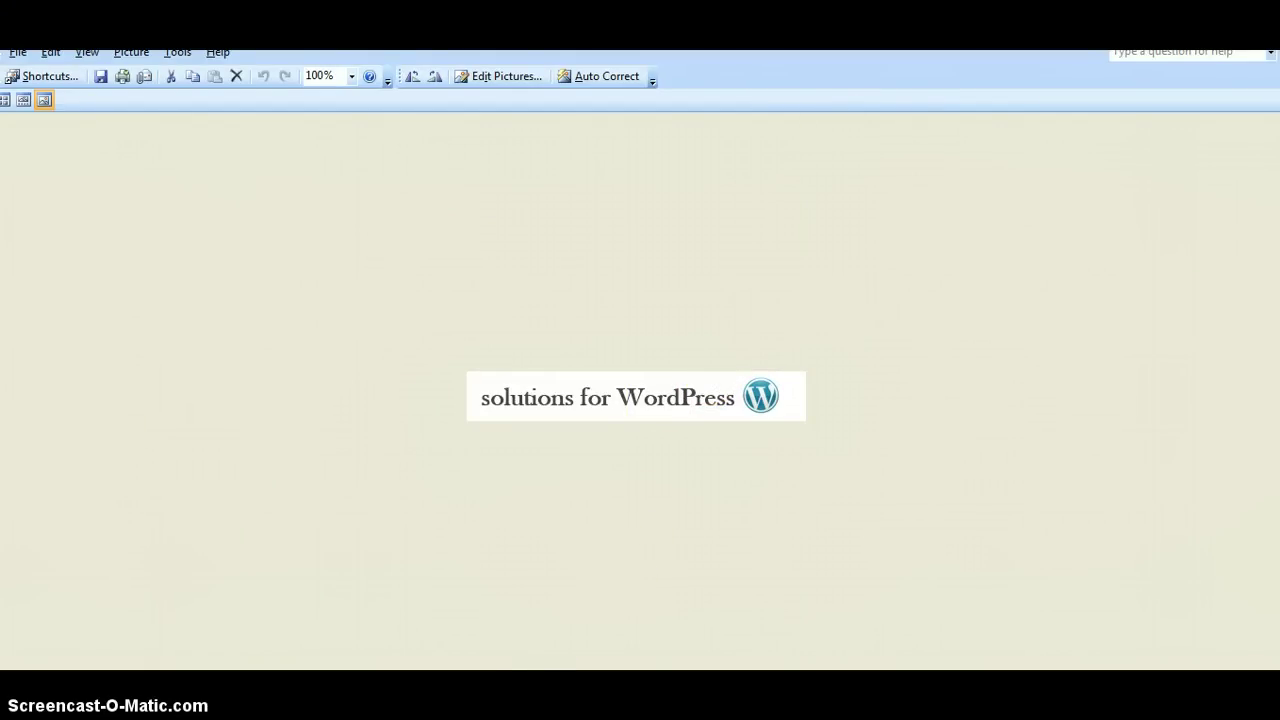
{"action": "left_click", "coordinate": [543, 575]}
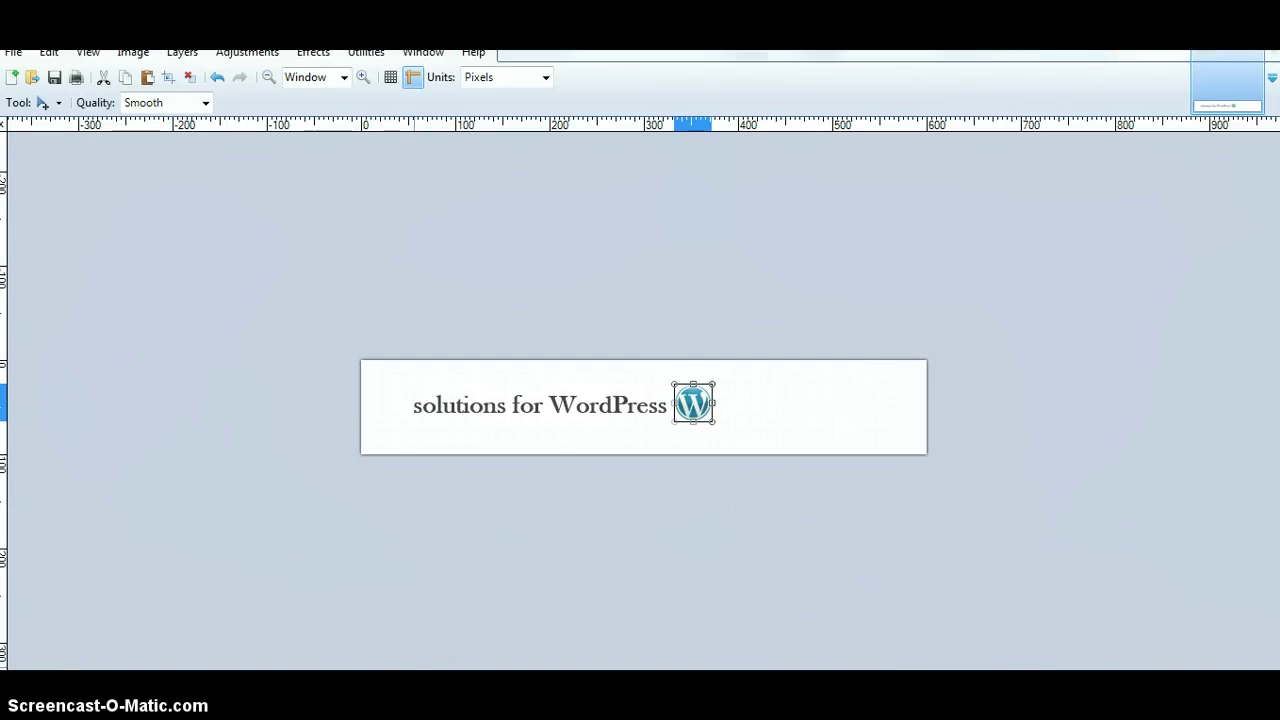
{"action": "left_click", "coordinate": [515, 565]}
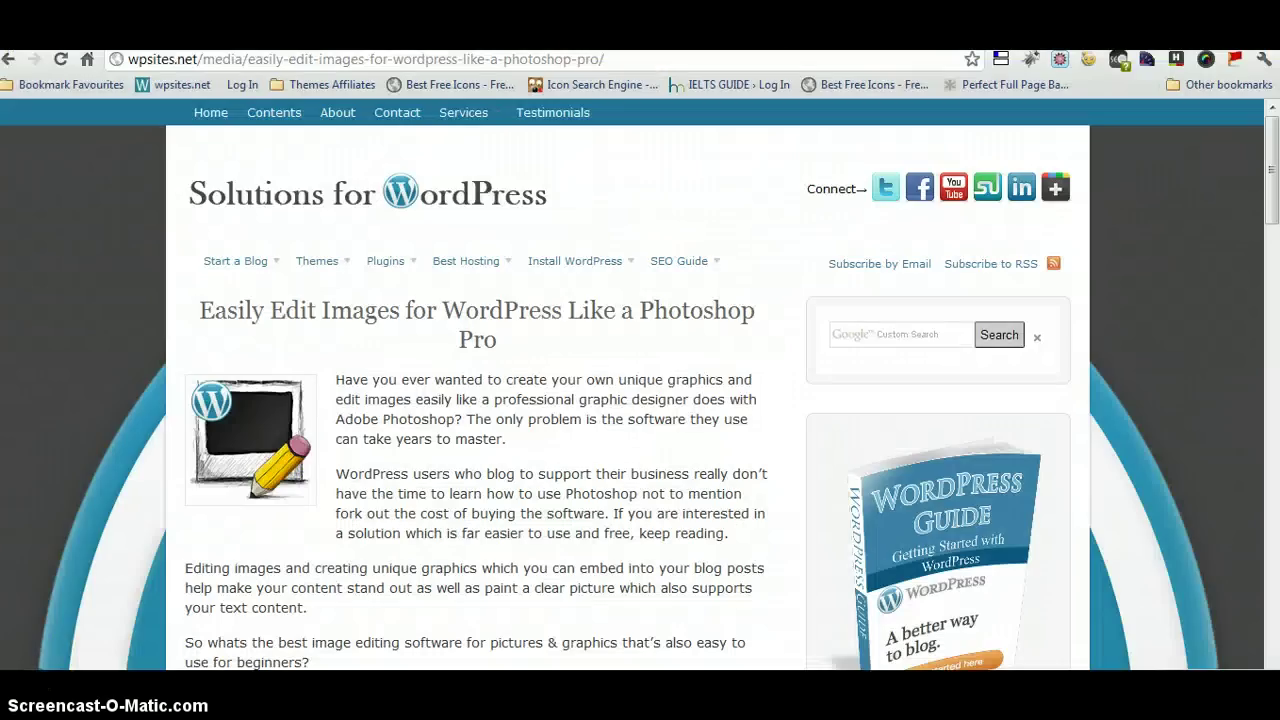